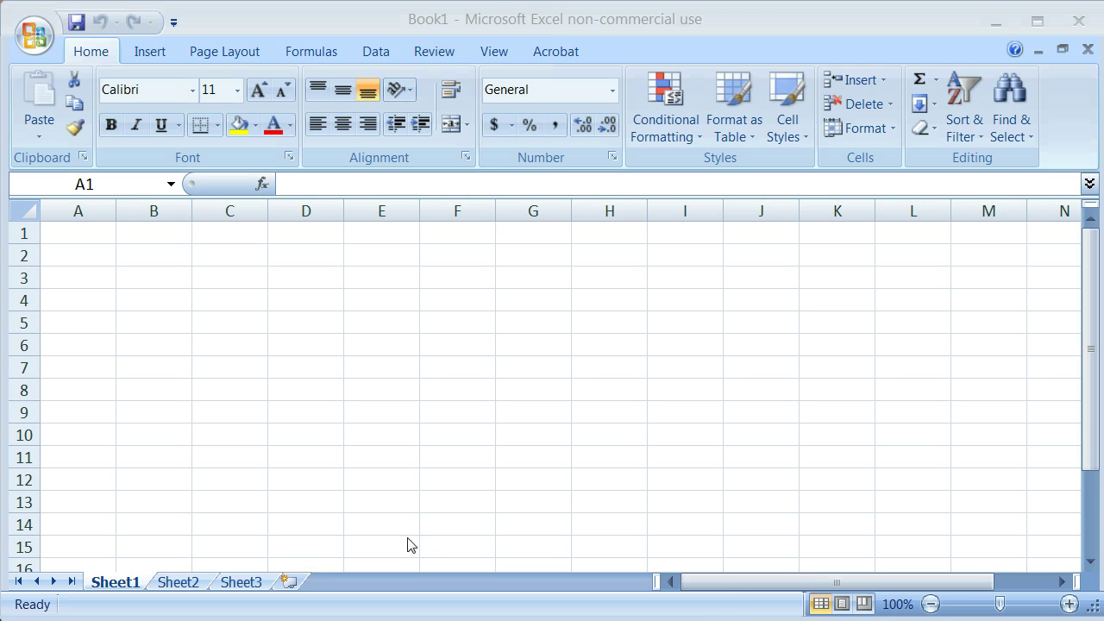
Enter 'mL of 0.5 M NaOH' in A1 and widen column A to fit it.
left_click(87, 233)
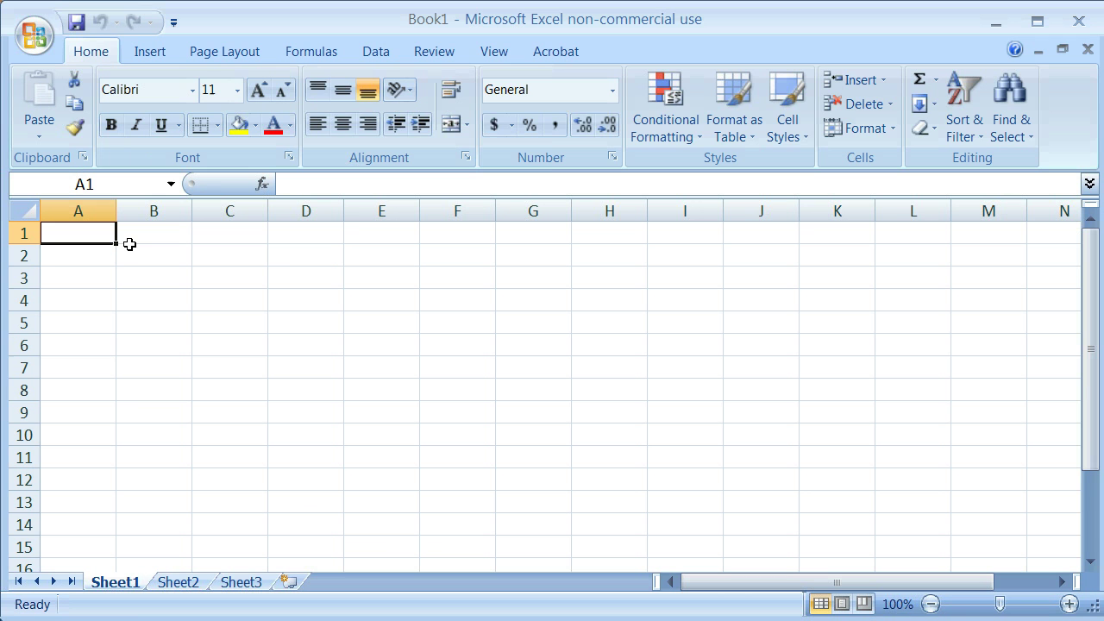
type("mL ")
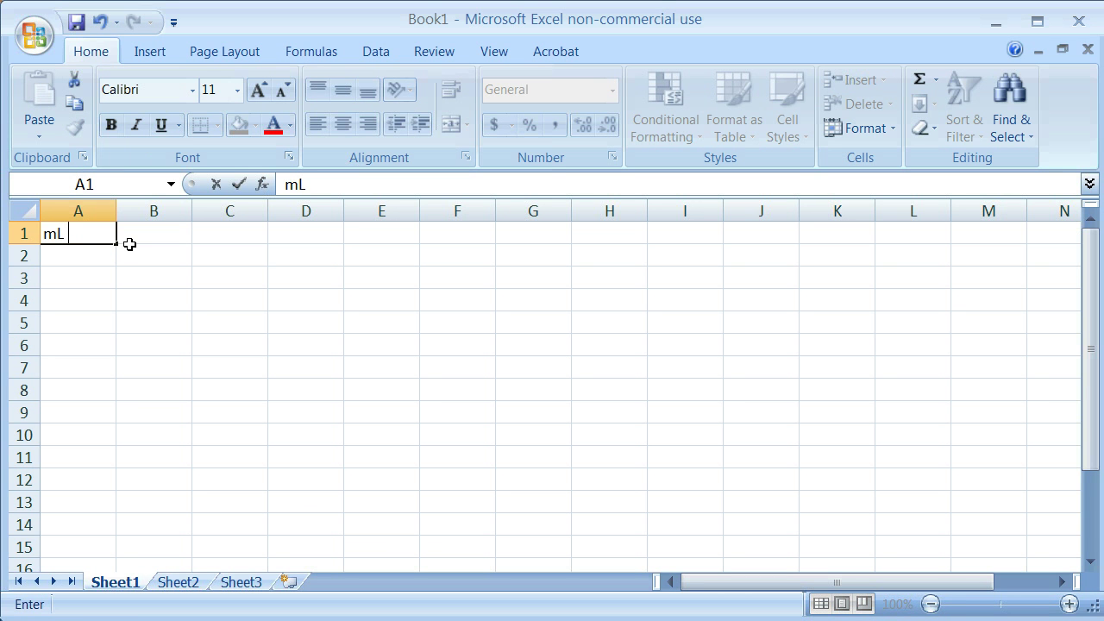
type("of 0.5 M NaOH")
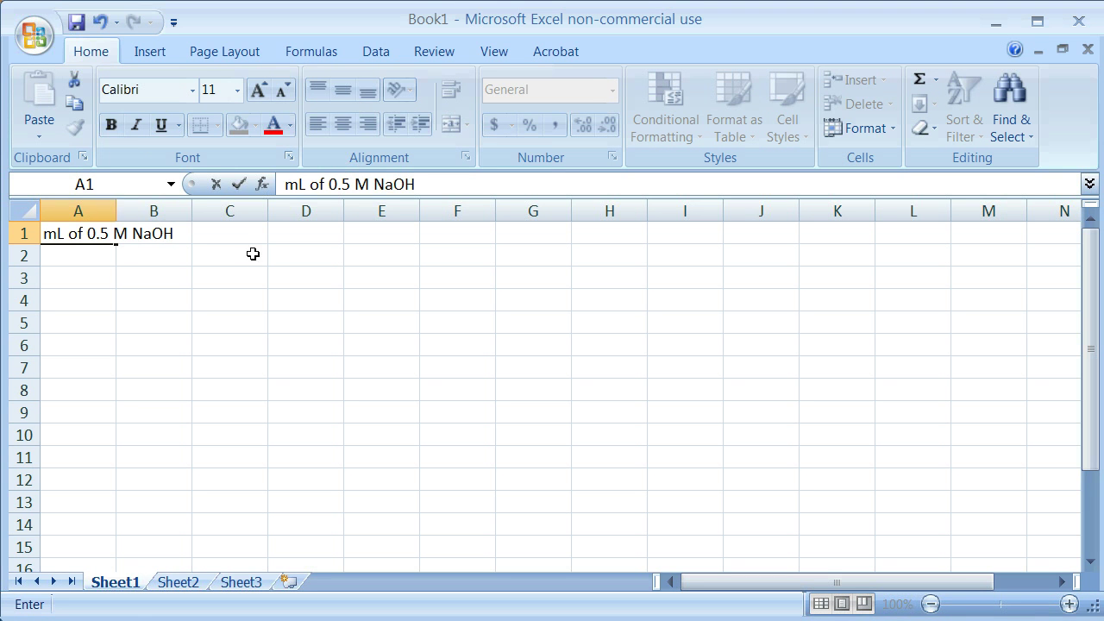
left_click(252, 233)
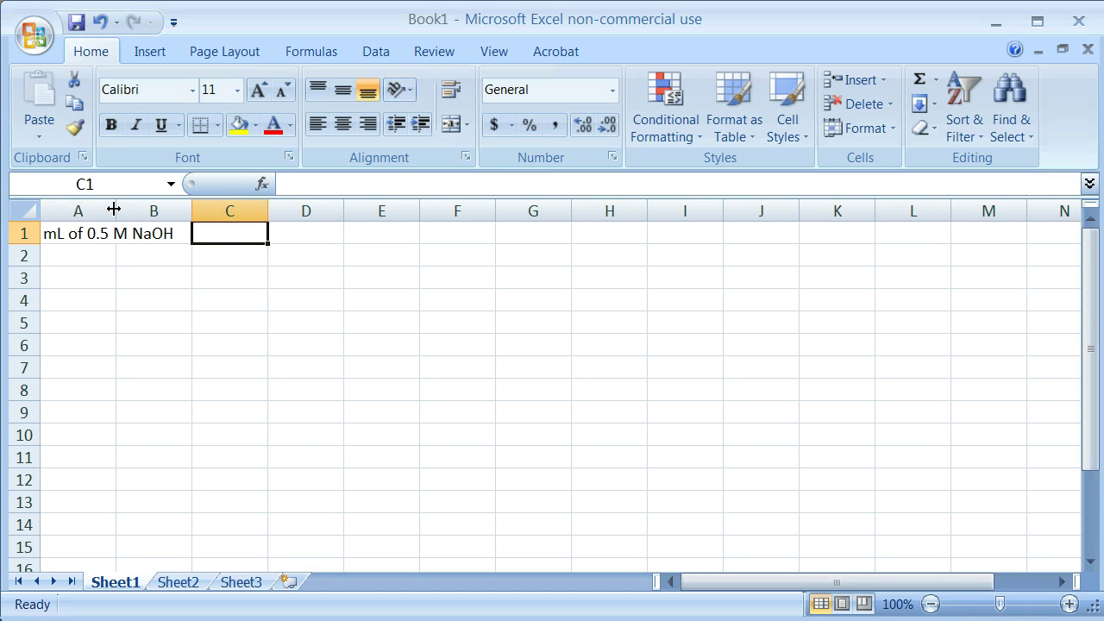
left_click_drag(114, 210, 186, 213)
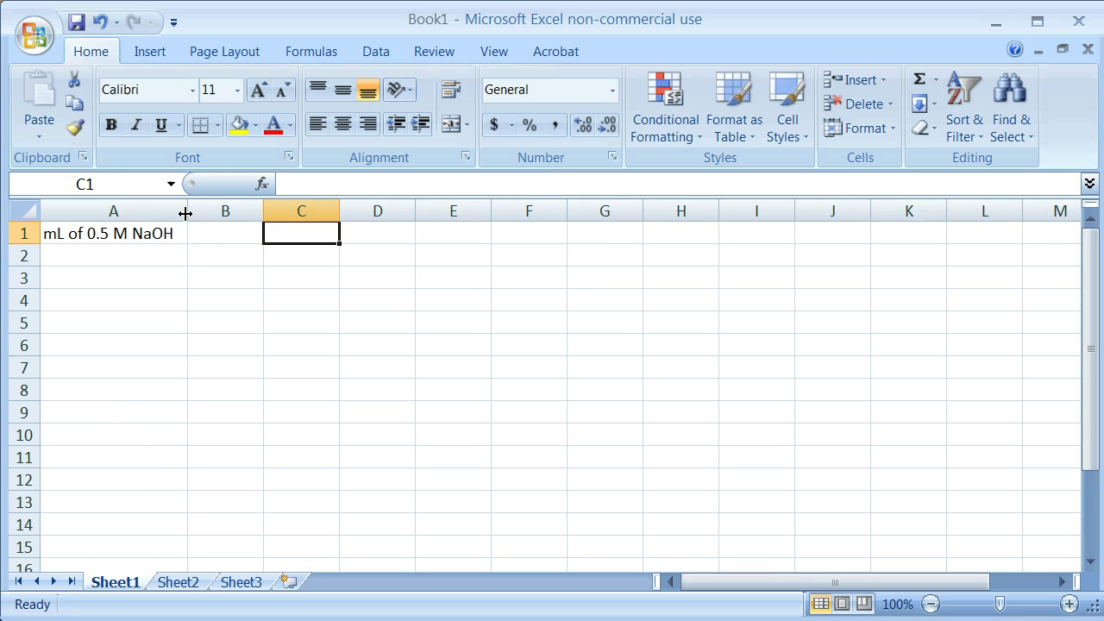
Enter the header 'pH' in cell B1.
left_click(230, 231)
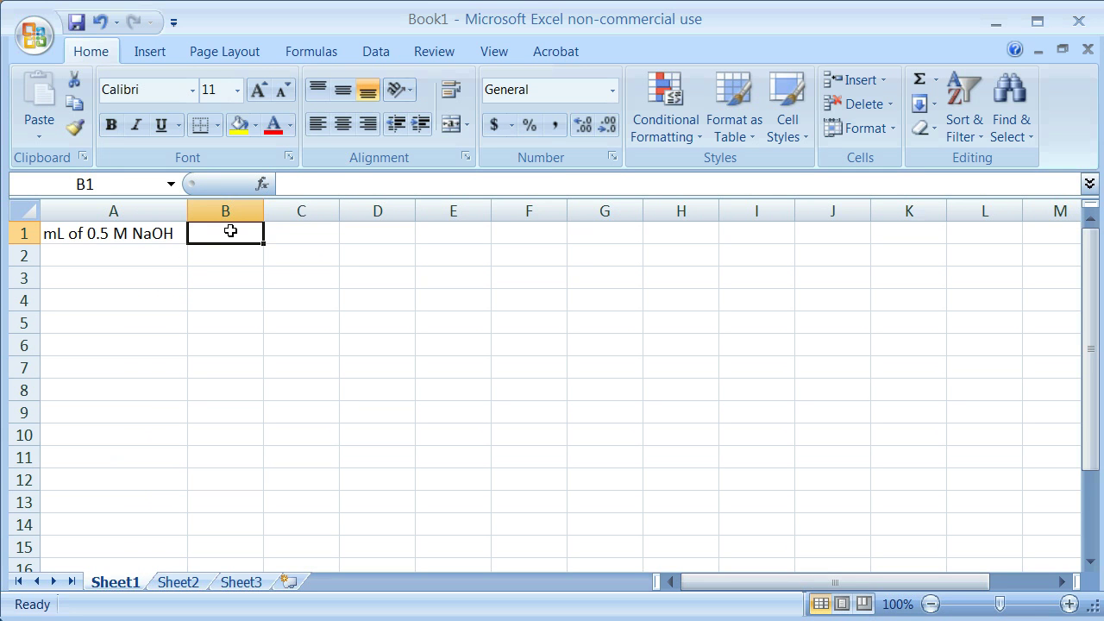
type("pH")
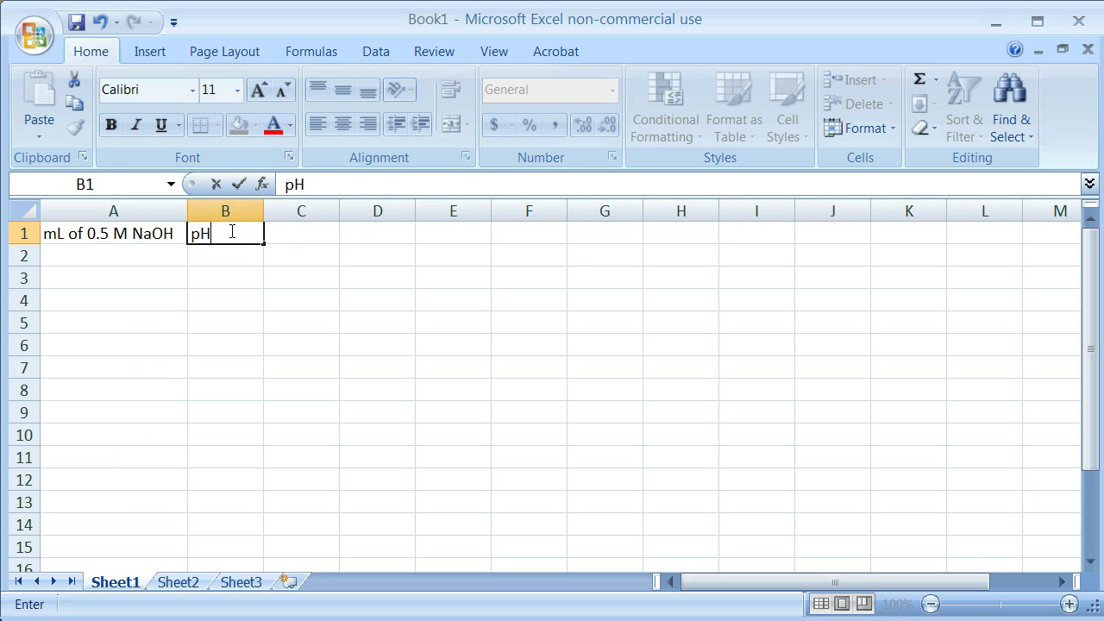
left_click(164, 261)
left_click(59, 231)
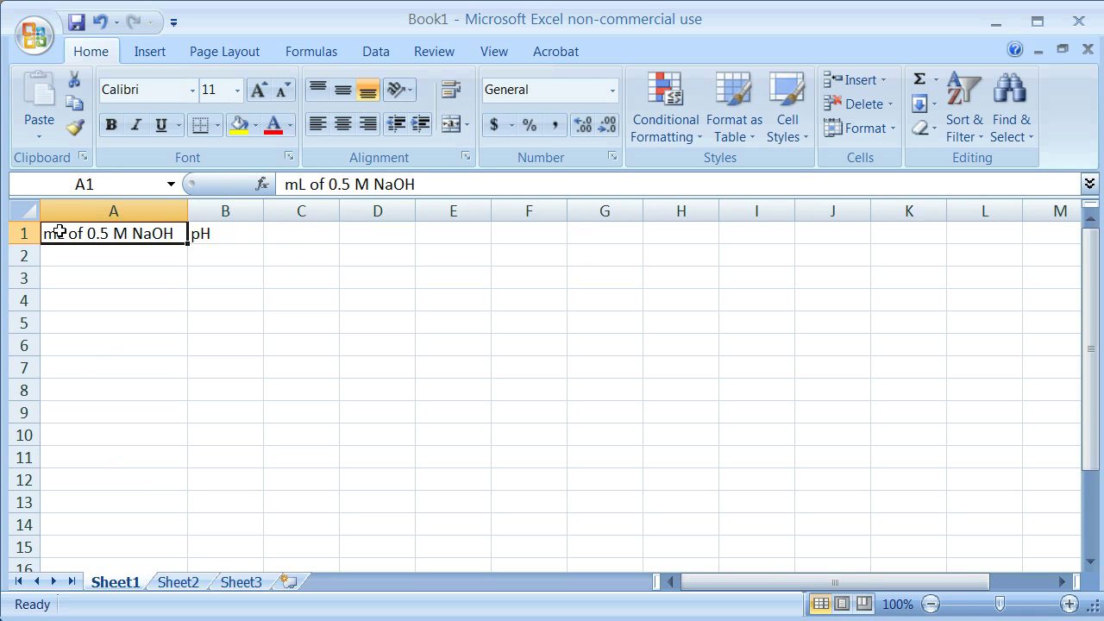
Center-align the cells A1:B10.
left_click_drag(58, 231, 215, 436)
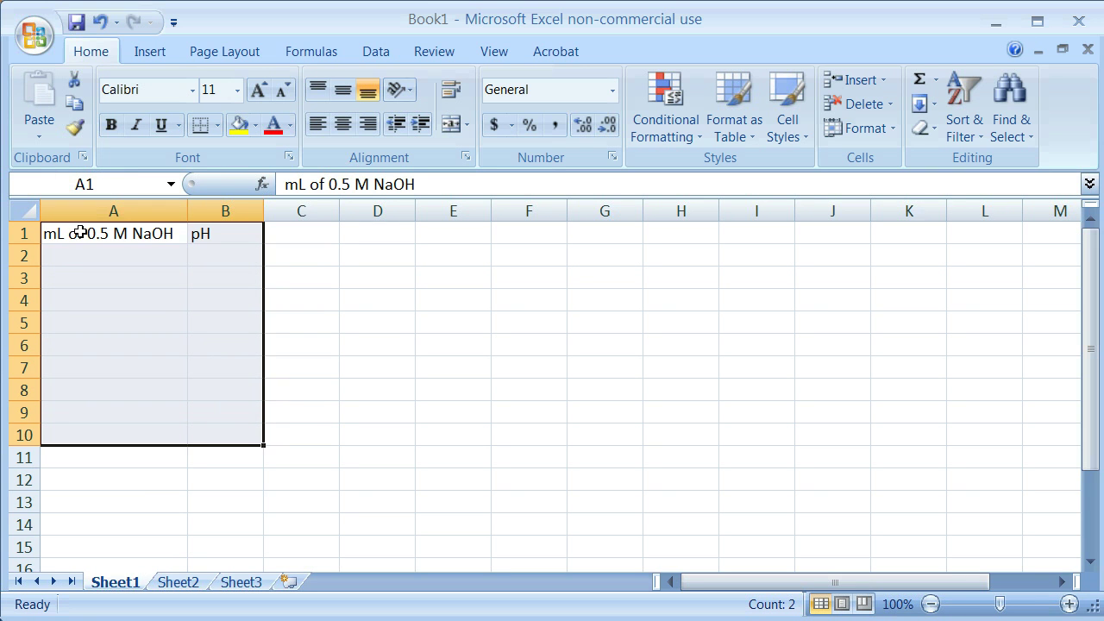
left_click(344, 125)
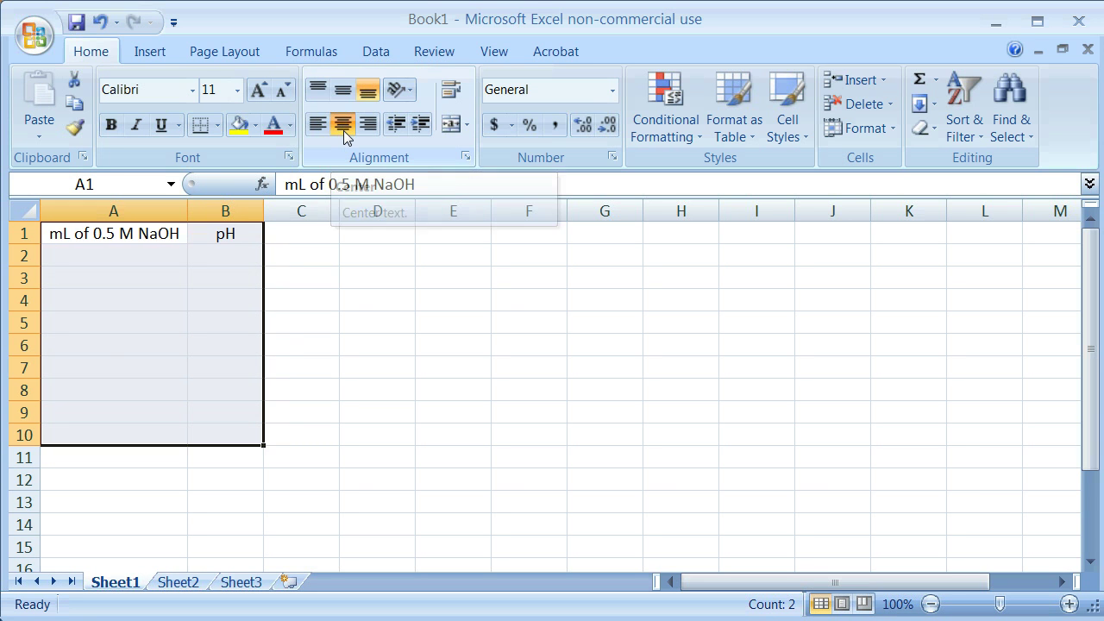
left_click(138, 257)
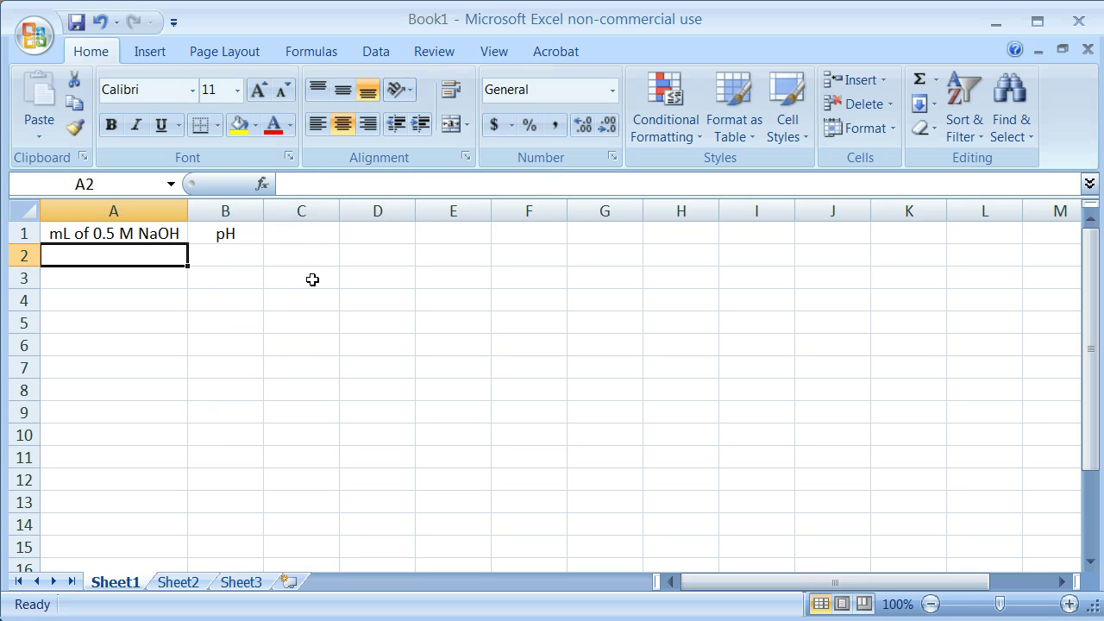
Enter NaOH volumes 0, 5, 10, 15, 20, 25, 30 and 35 in A2:A9.
type("0")
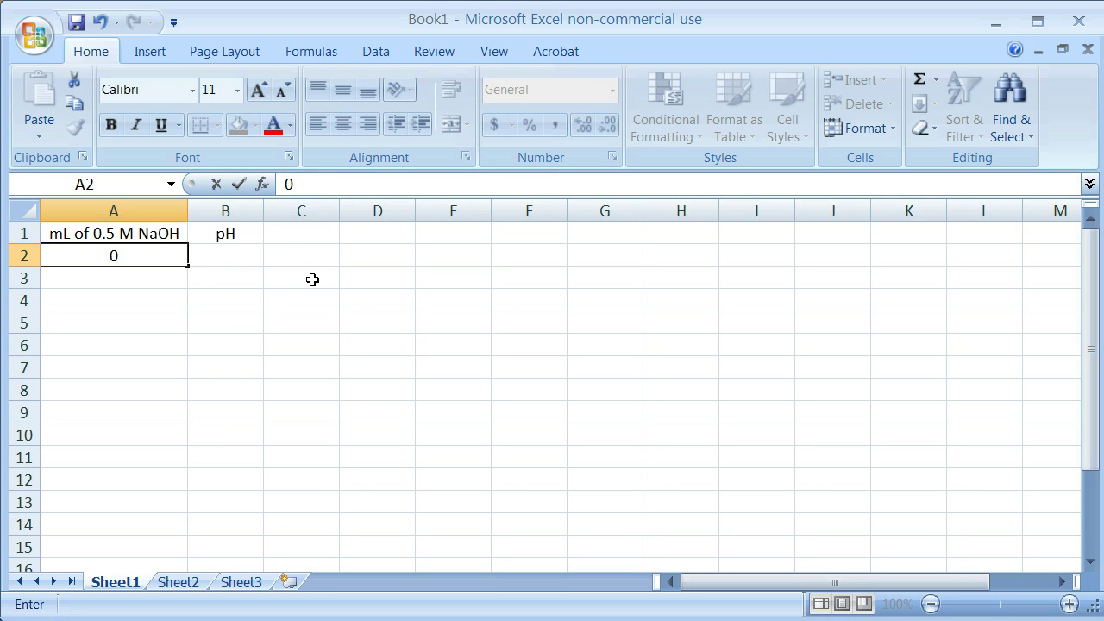
key("Return")
type("5")
key("Return")
type("10")
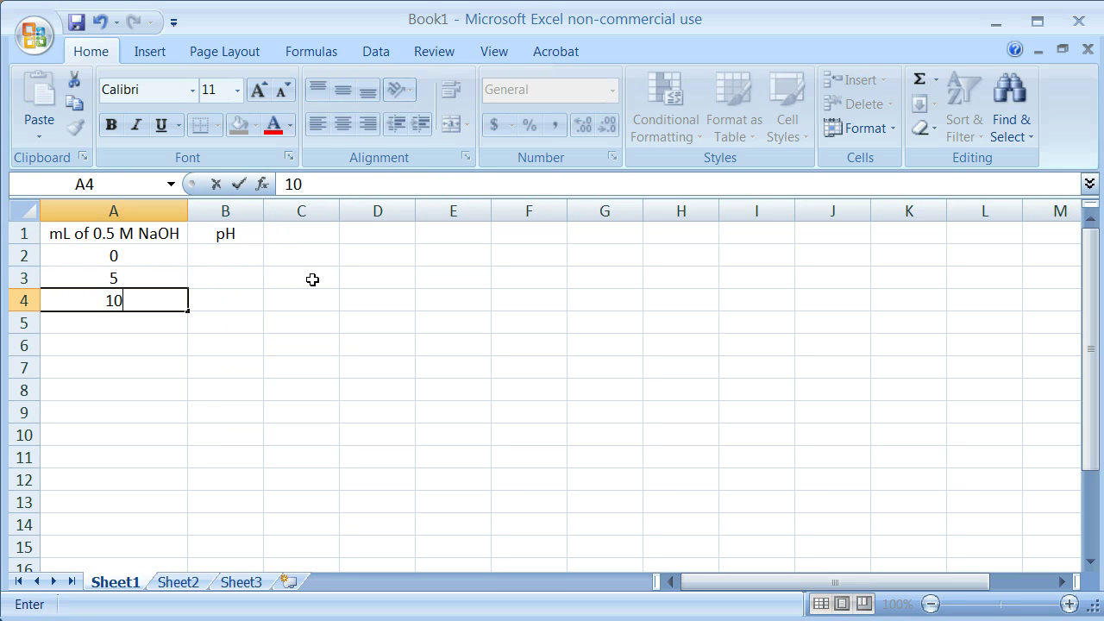
key("Return")
type("15")
key("Return")
type("2")
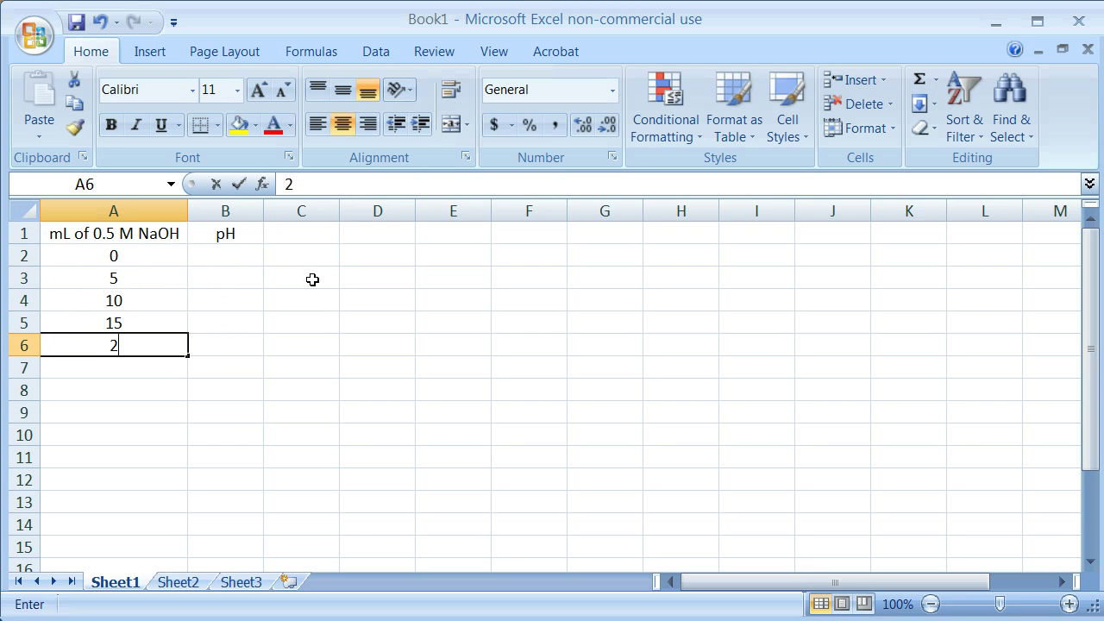
type("0")
key("Return")
type("25")
key("Return")
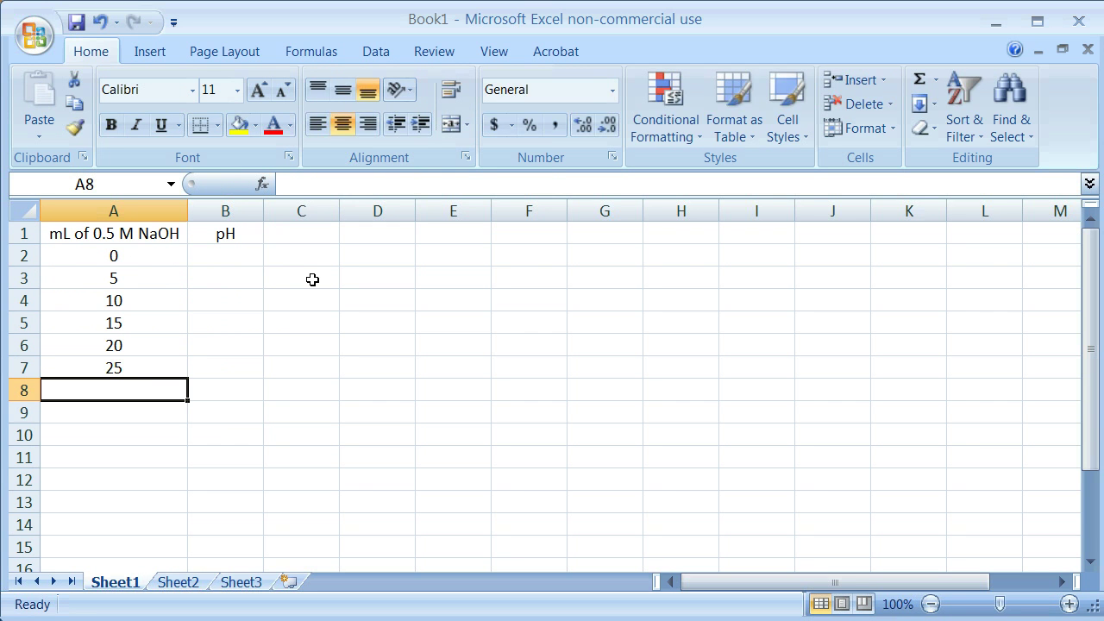
type("30")
key("Return")
type("35")
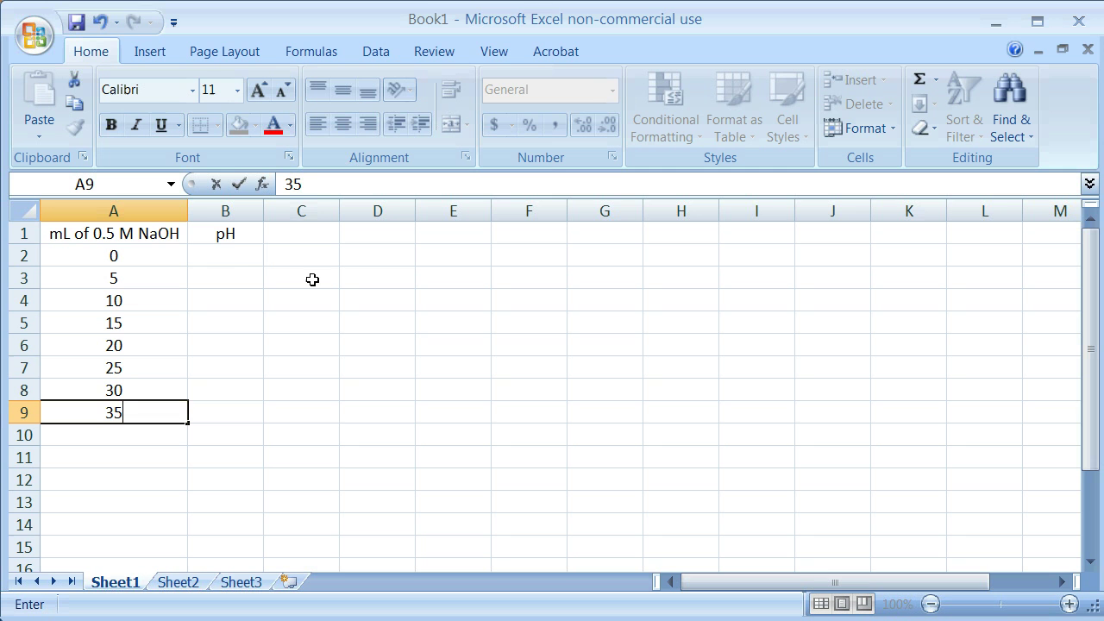
left_click(232, 259)
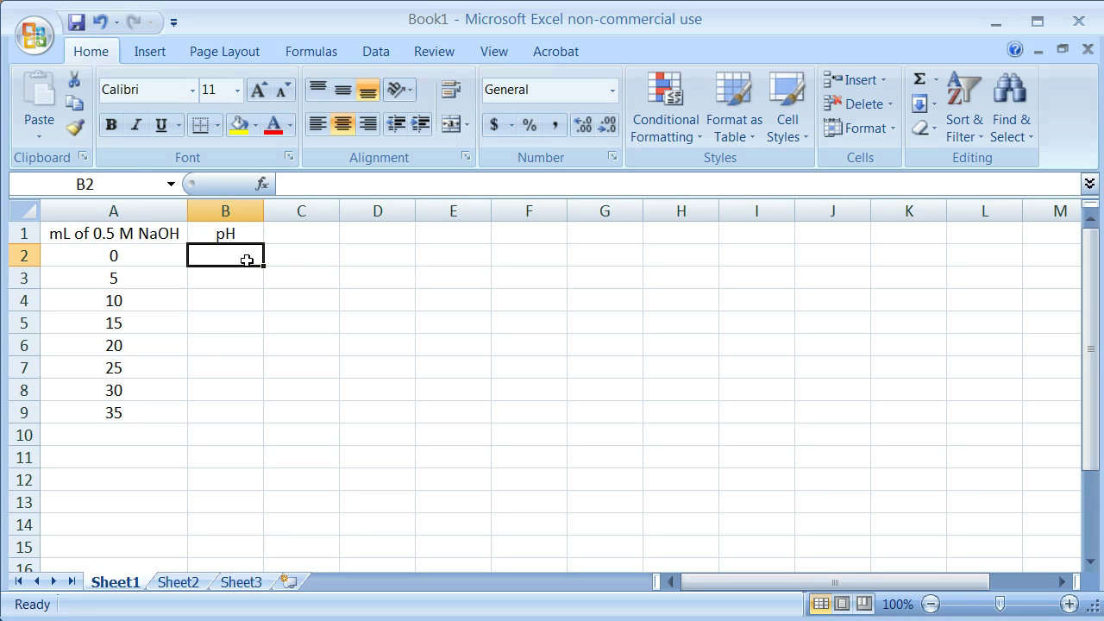
Enter pH readings 4.44, 4.61, 4.75, 4.9, 5.15, 5.4, 5.91 and 10.4 in B2:B9.
type("4")
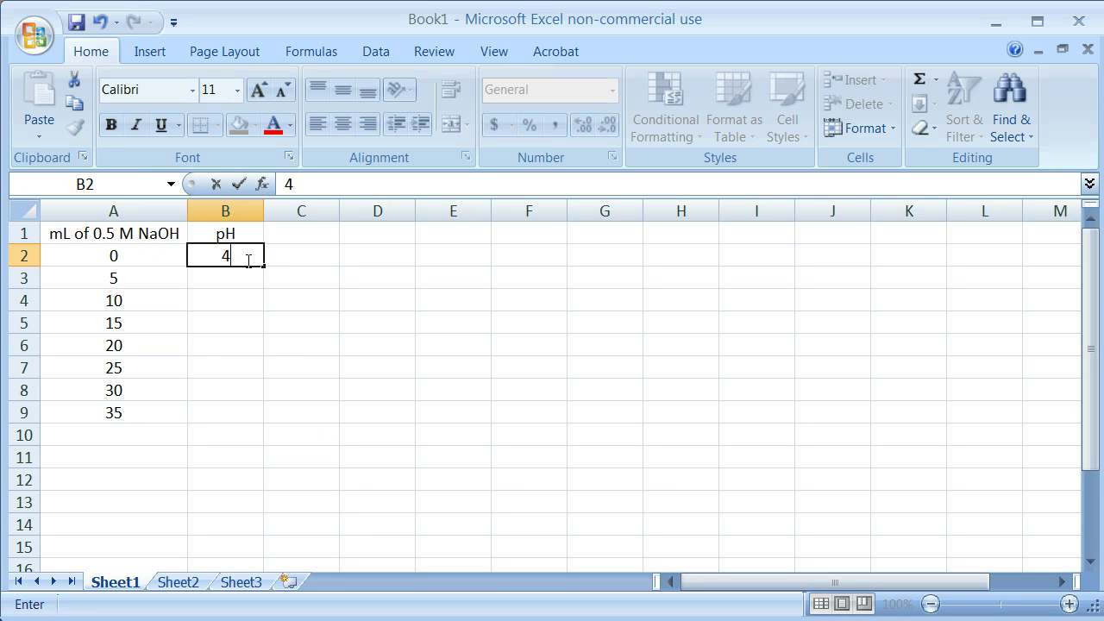
type(".44")
key("Return")
type("4.61")
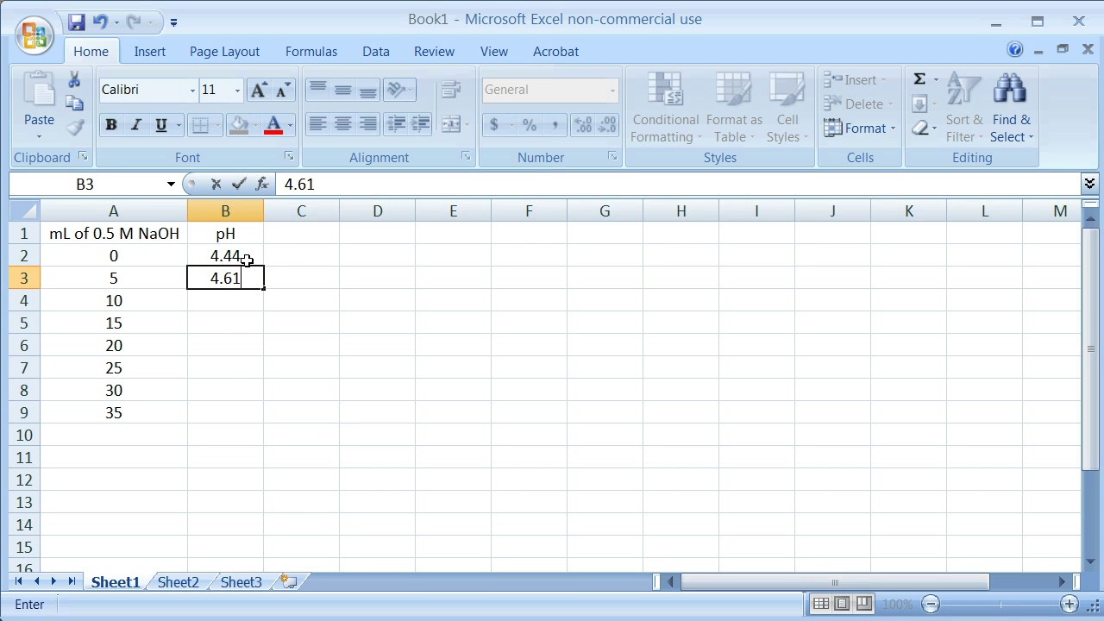
key("Return")
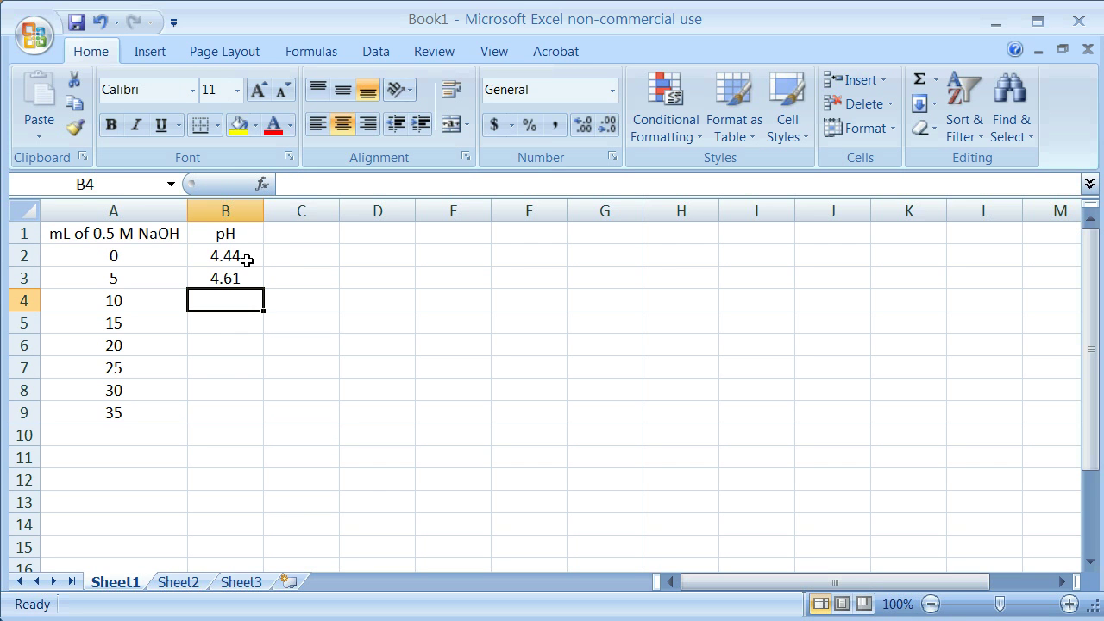
type("4.")
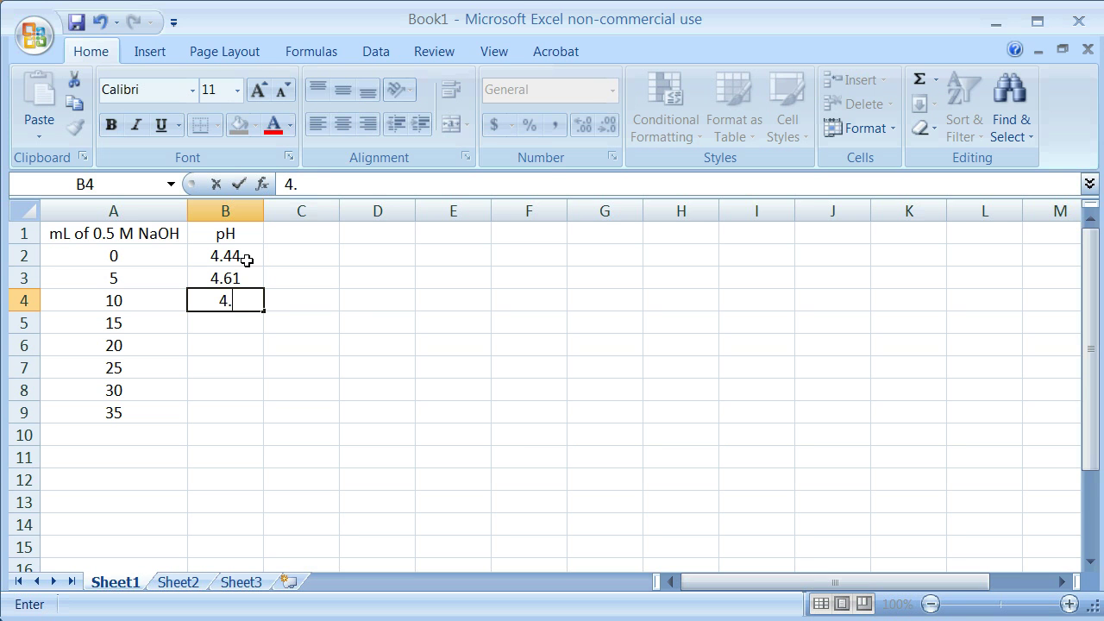
type("75")
key("Return")
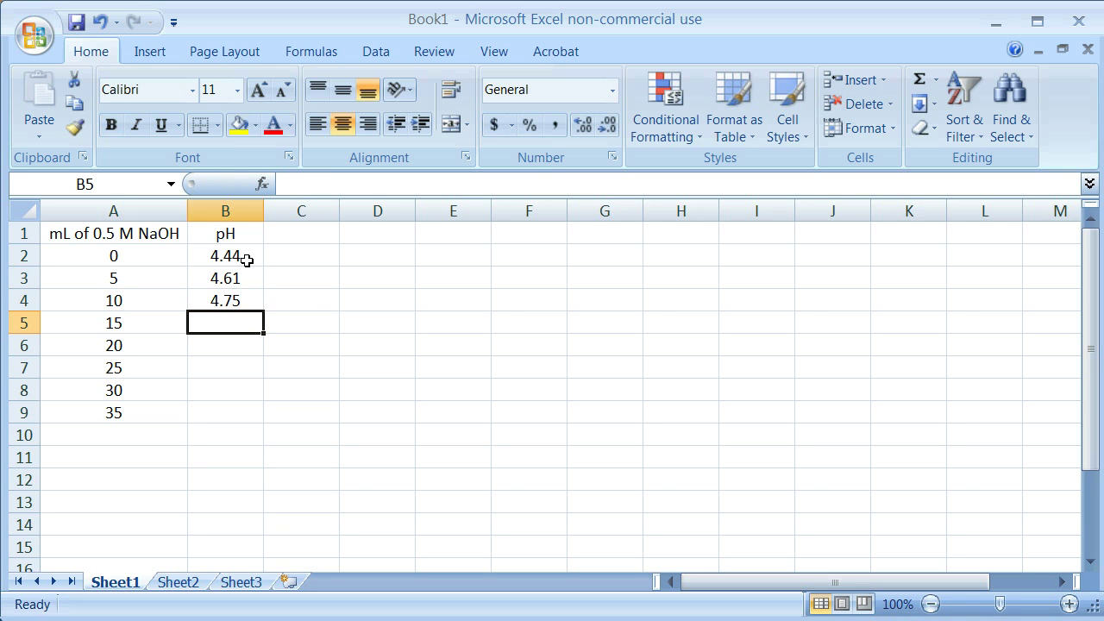
type("4.")
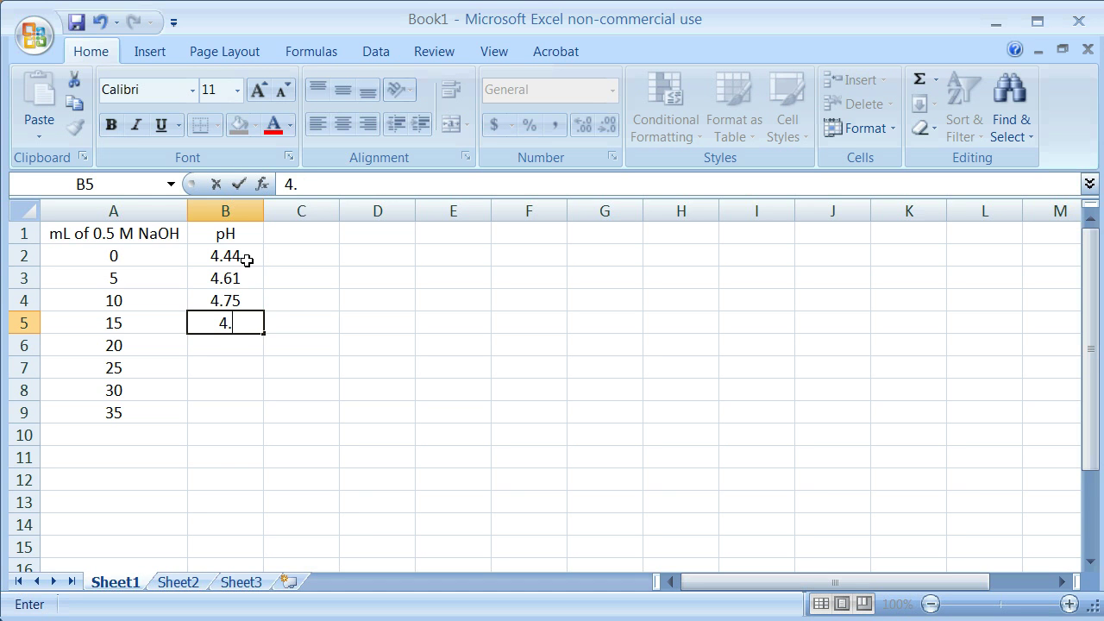
type("90")
key("Return")
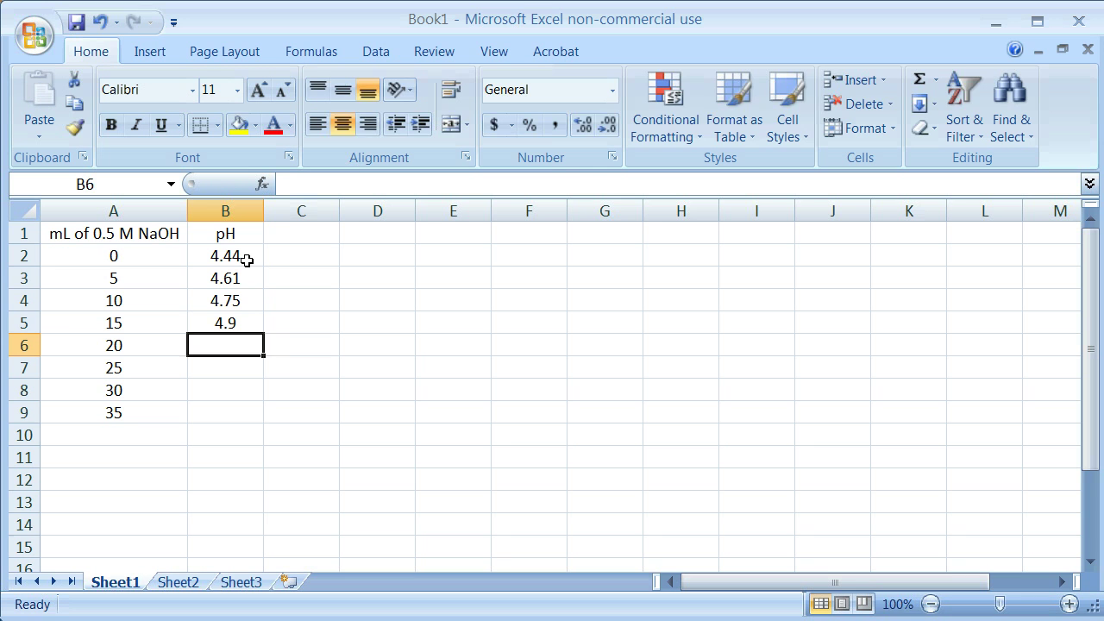
type("5.1")
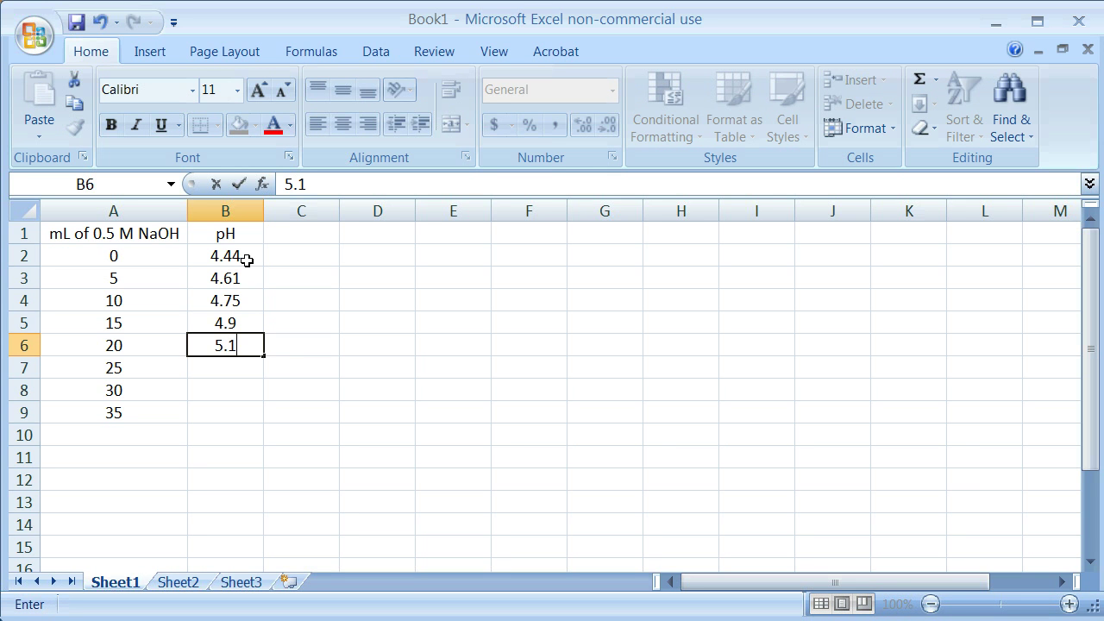
type("5")
key("Return")
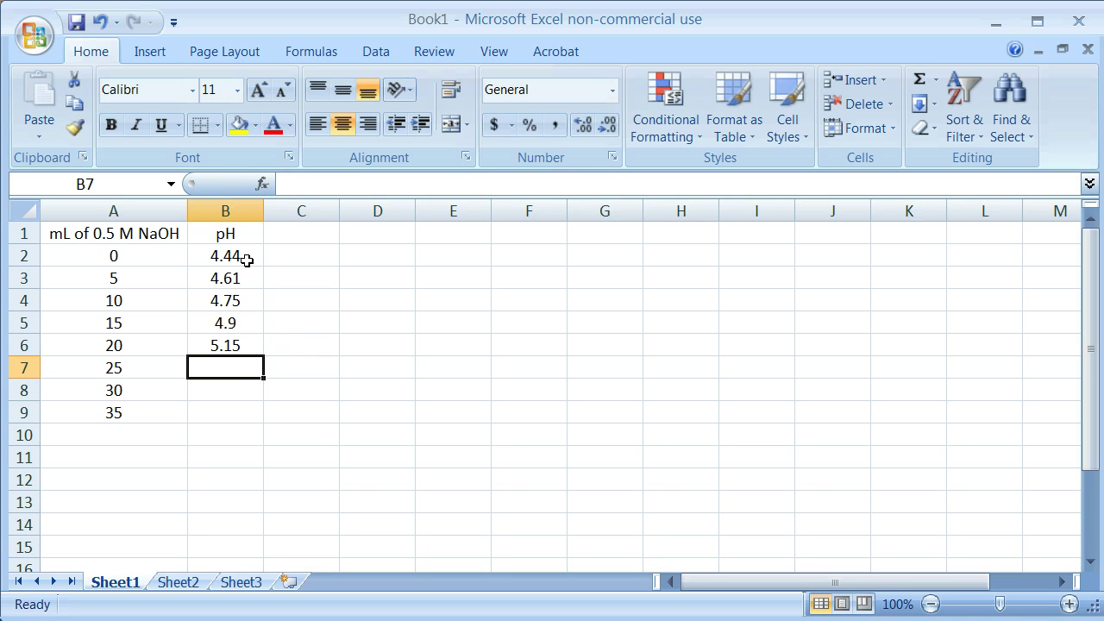
type("5.40")
key("Return")
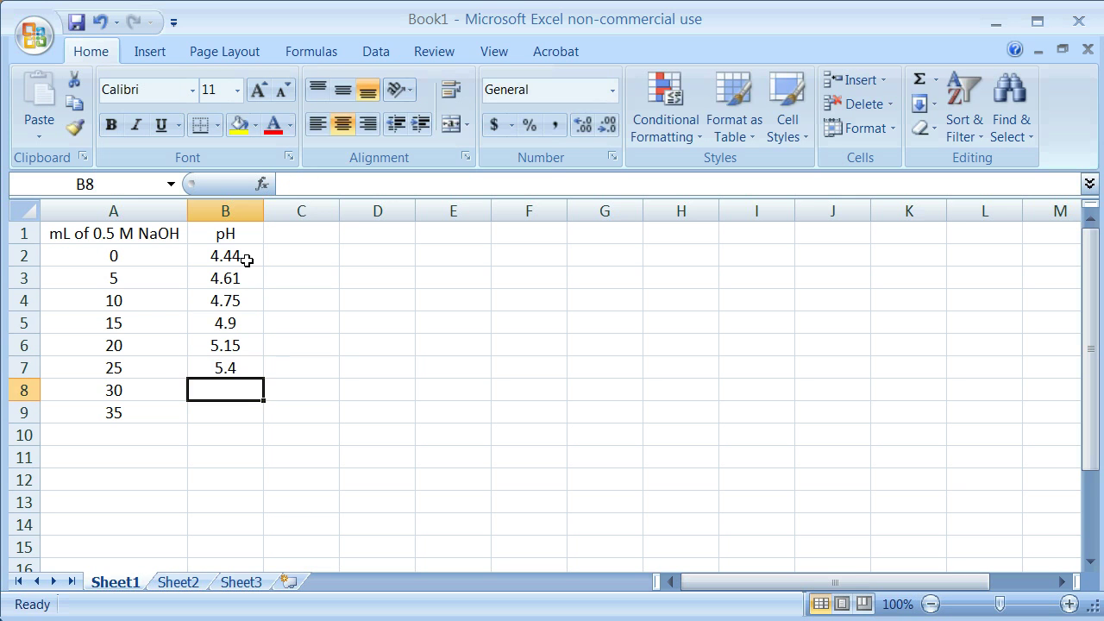
type("5.91")
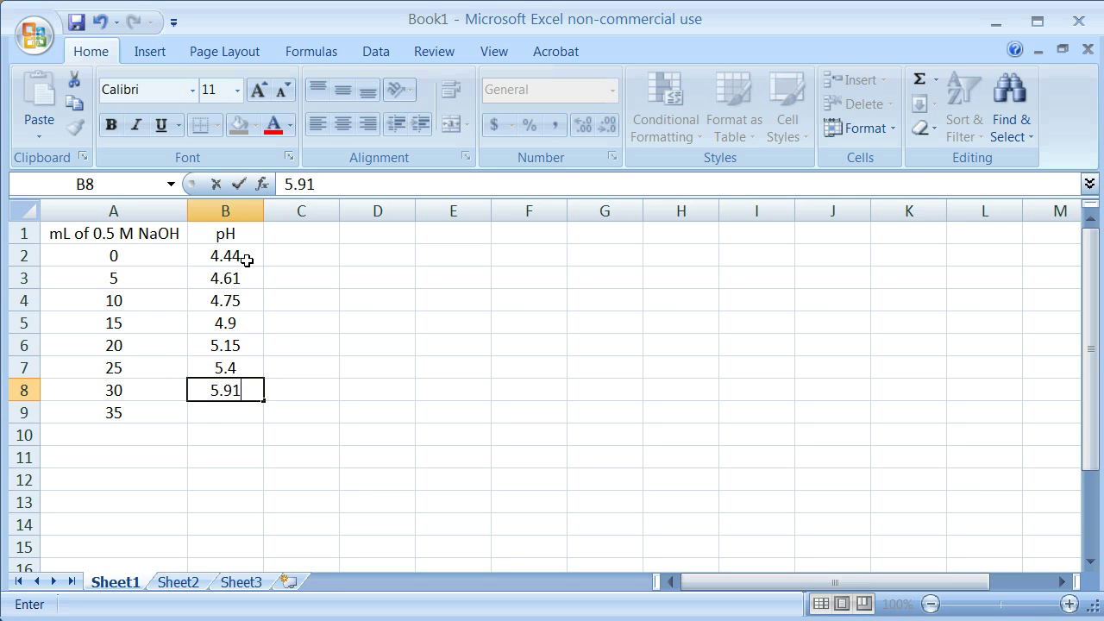
key("Return")
type("1")
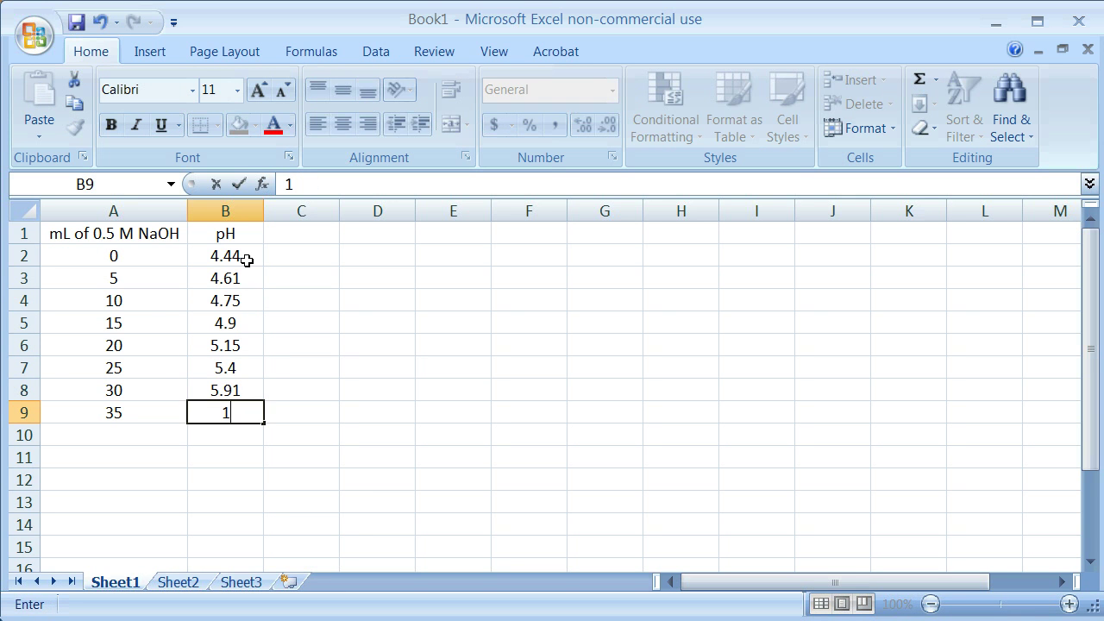
type("0.4")
Select the table A1:B9 and bring up the Insert ribbon's chart options.
mouse_move(44, 230)
left_mouse_down()
mouse_move(212, 253)
mouse_move(240, 354)
mouse_move(240, 416)
left_mouse_up()
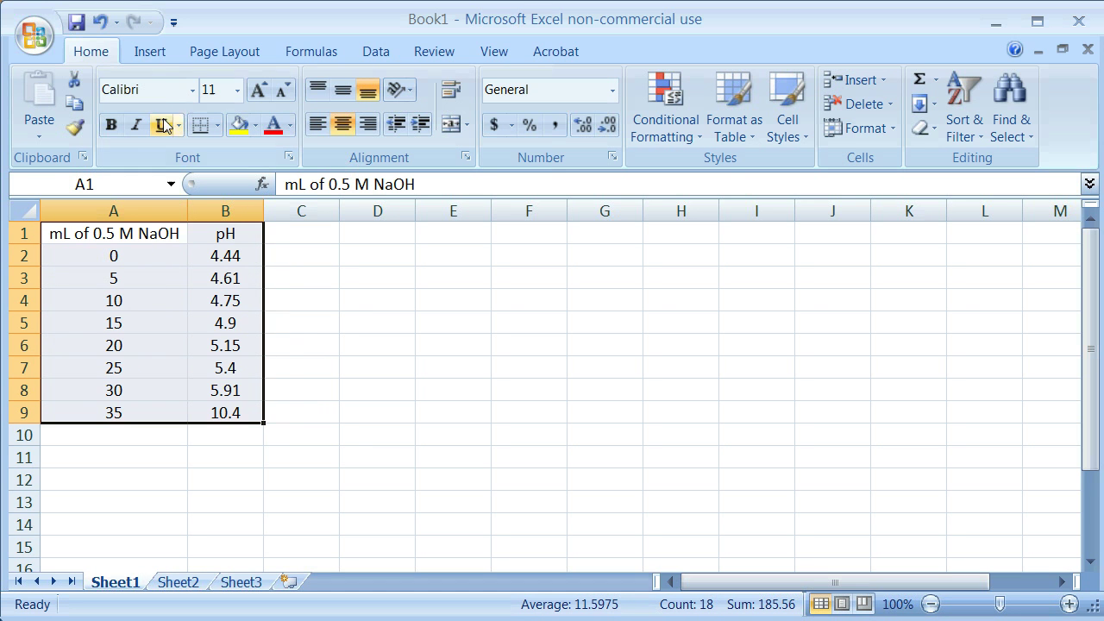
left_click(151, 55)
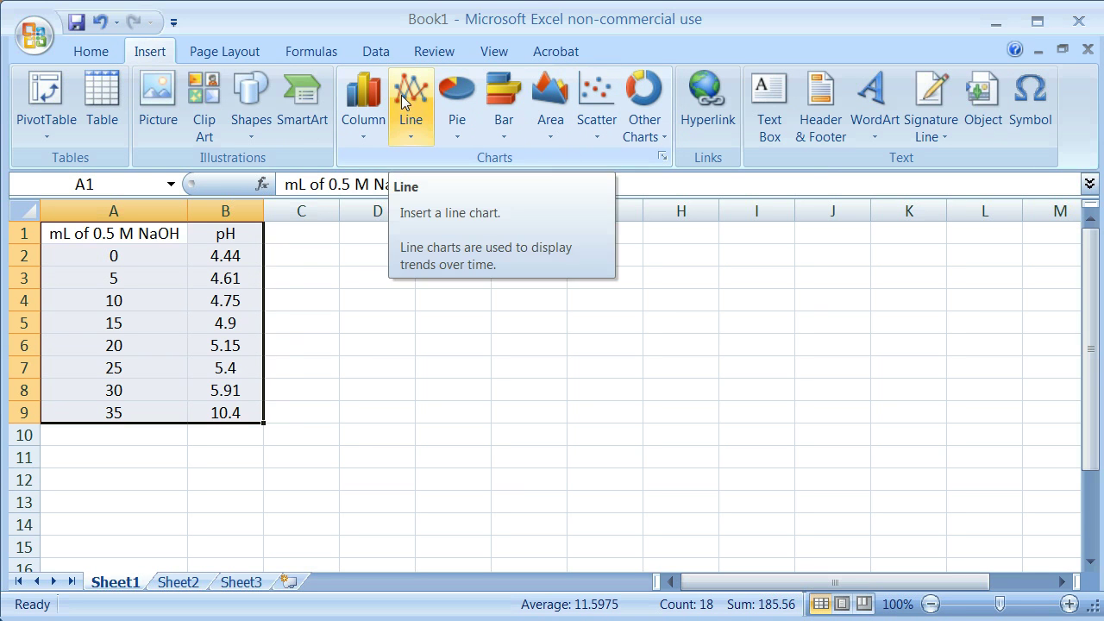
Insert a Scatter with Smooth Lines and Markers chart from the selected data.
left_click(603, 106)
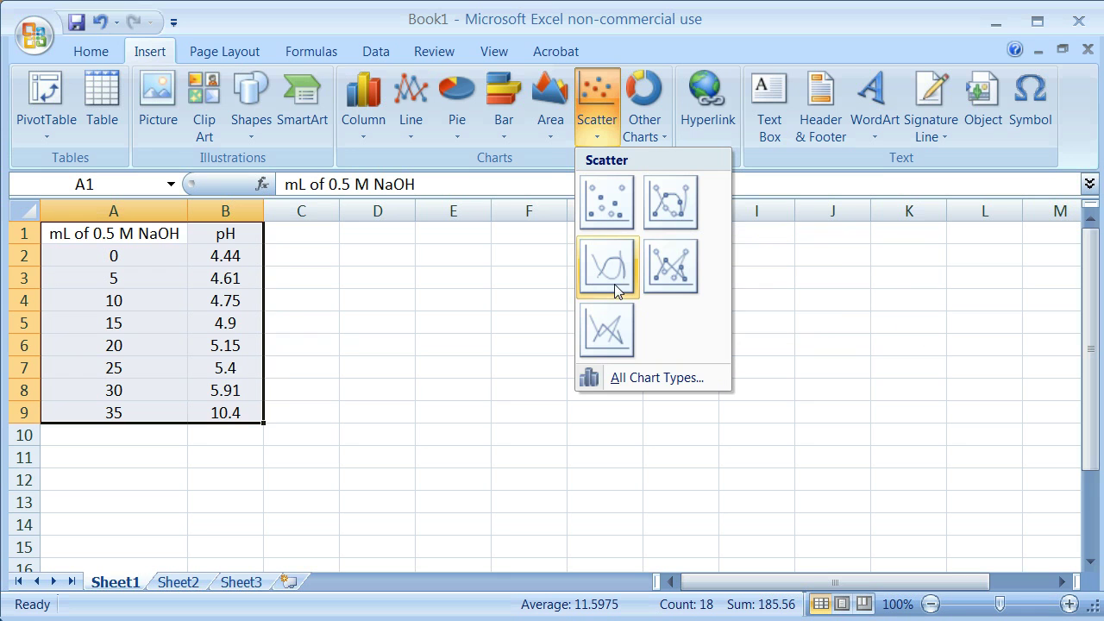
left_click(672, 196)
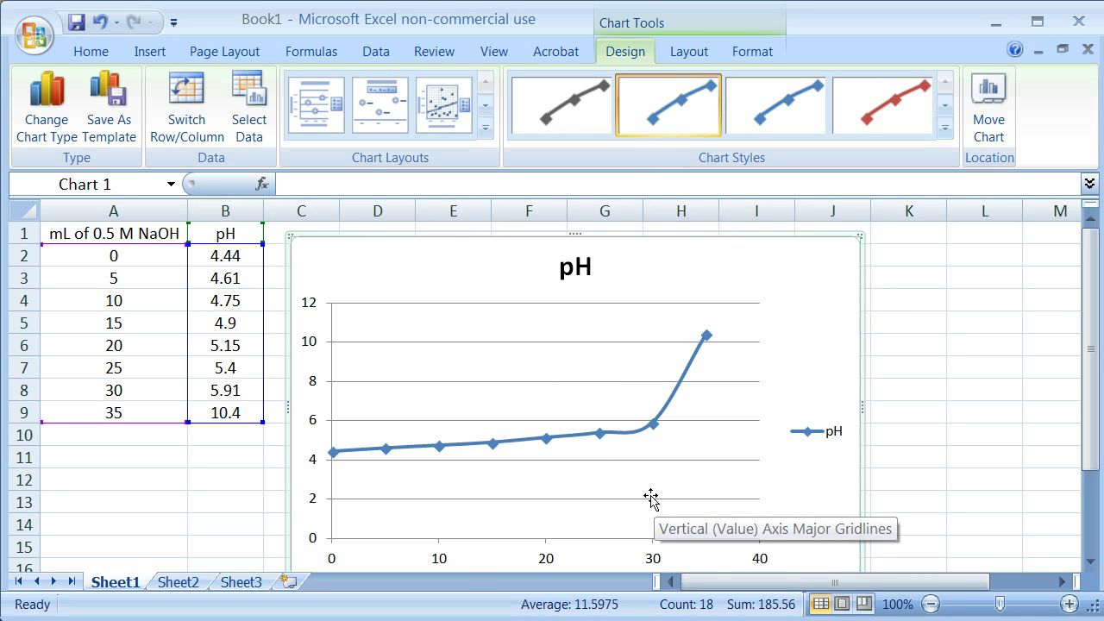
Change the chart title from pH to 'Titration of a buffer with Strong Base'.
left_click(586, 268)
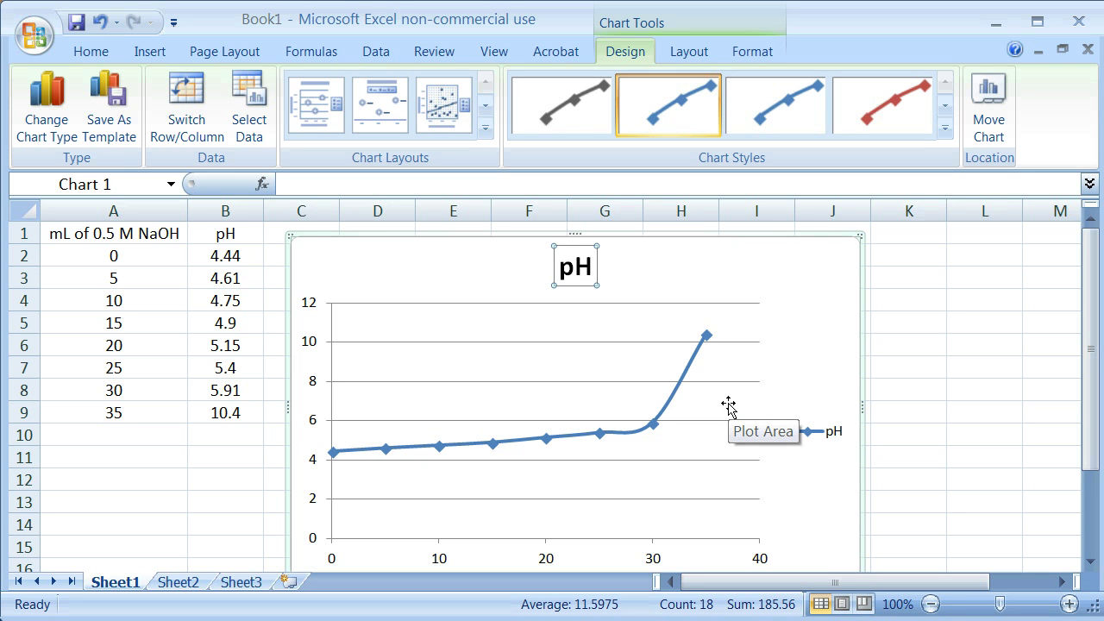
type("Titr")
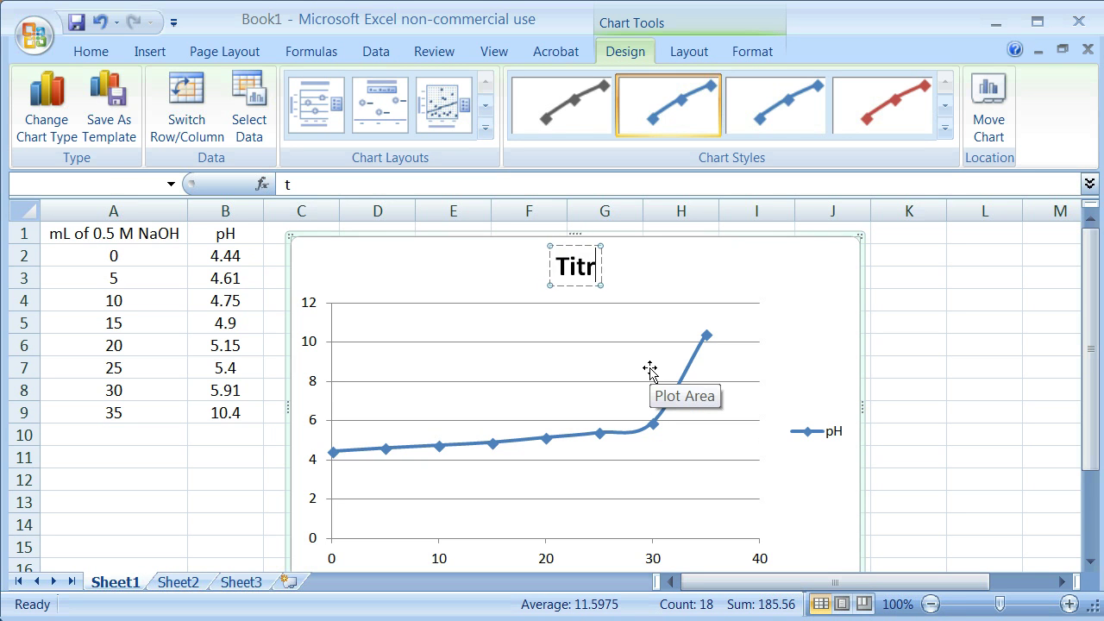
type("ation of a buffer with")
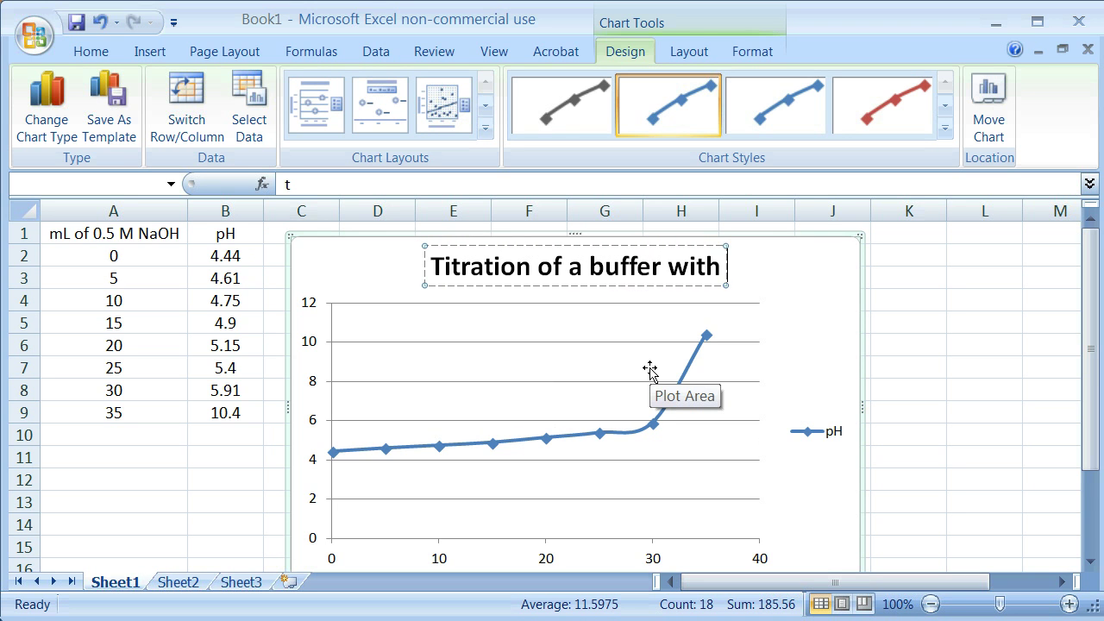
type(" Strong Base")
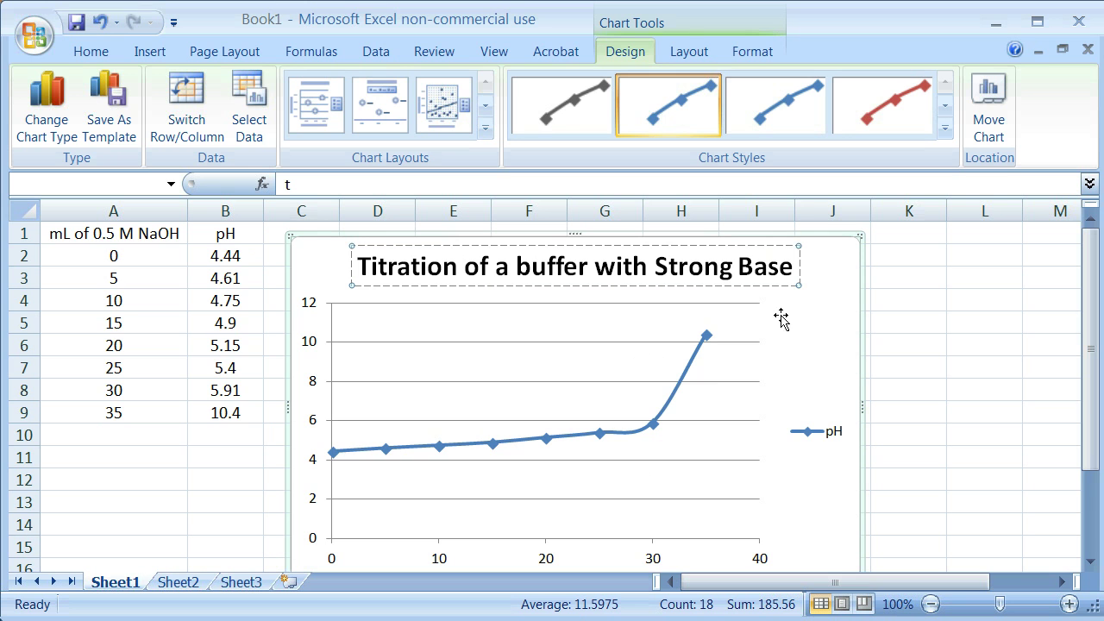
Finish the title edit and delete the chart's pH legend.
left_click(845, 338)
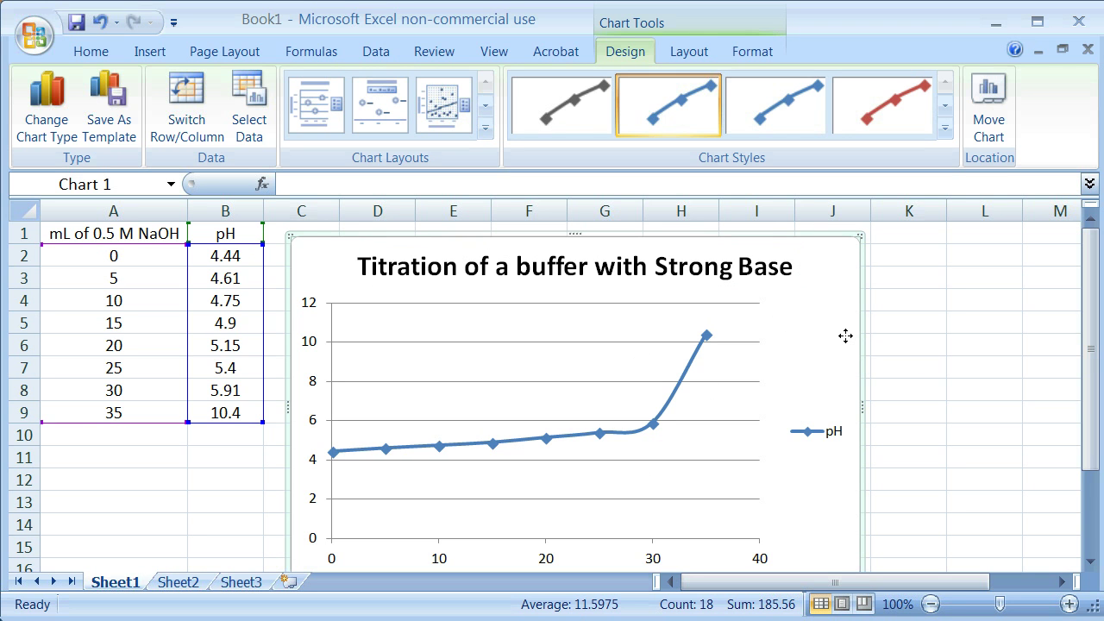
left_click(810, 437)
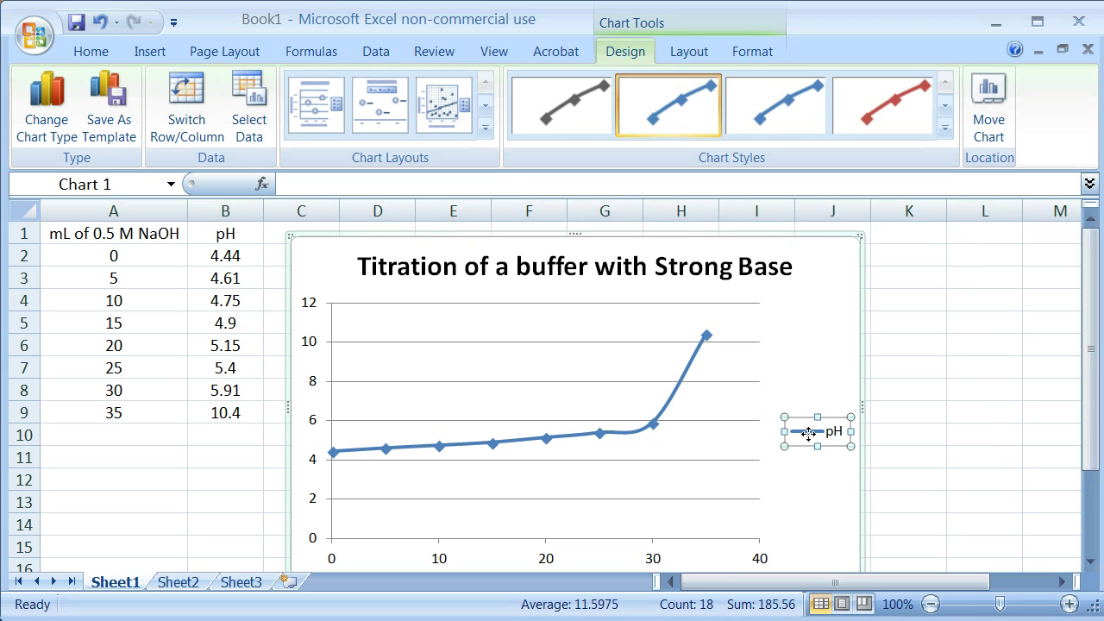
key("Delete")
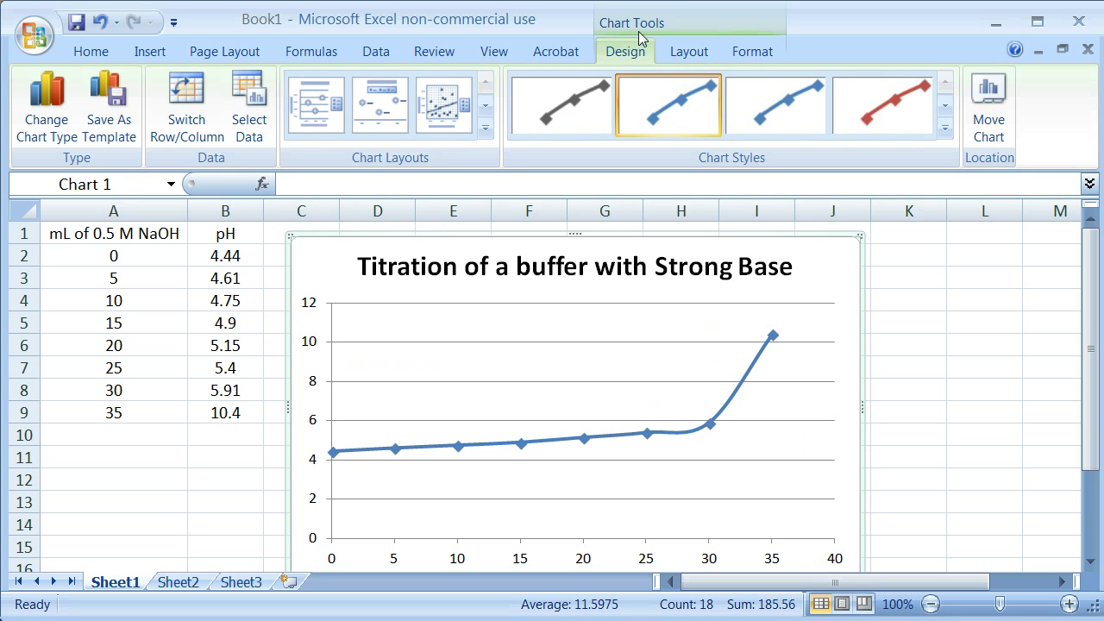
Add a horizontally written primary vertical axis title reading 'pH'.
left_click(687, 53)
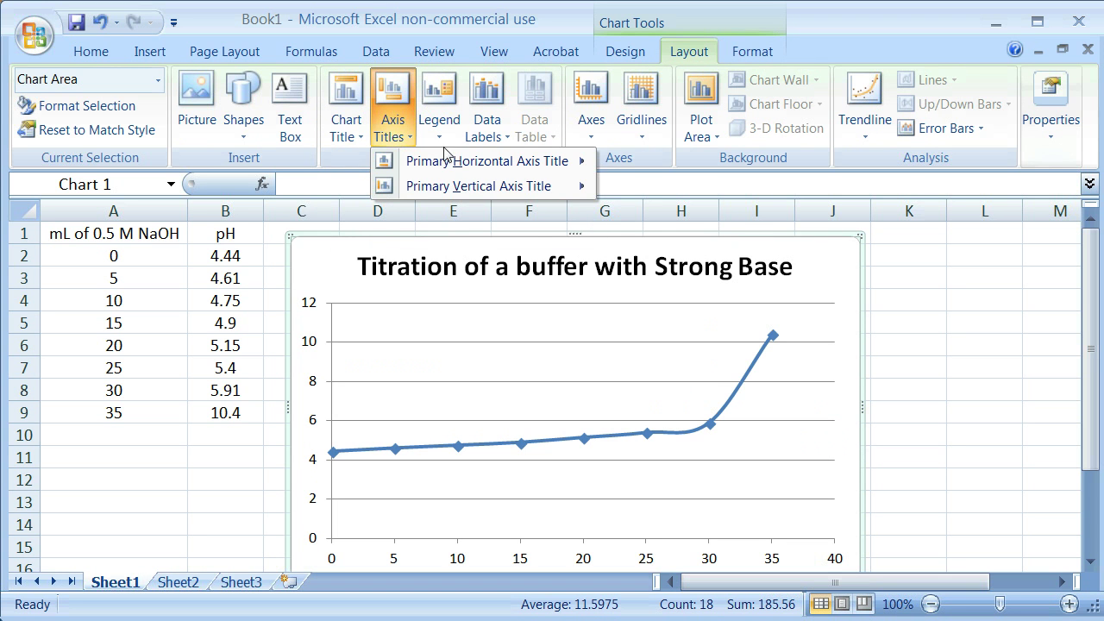
mouse_move(457, 187)
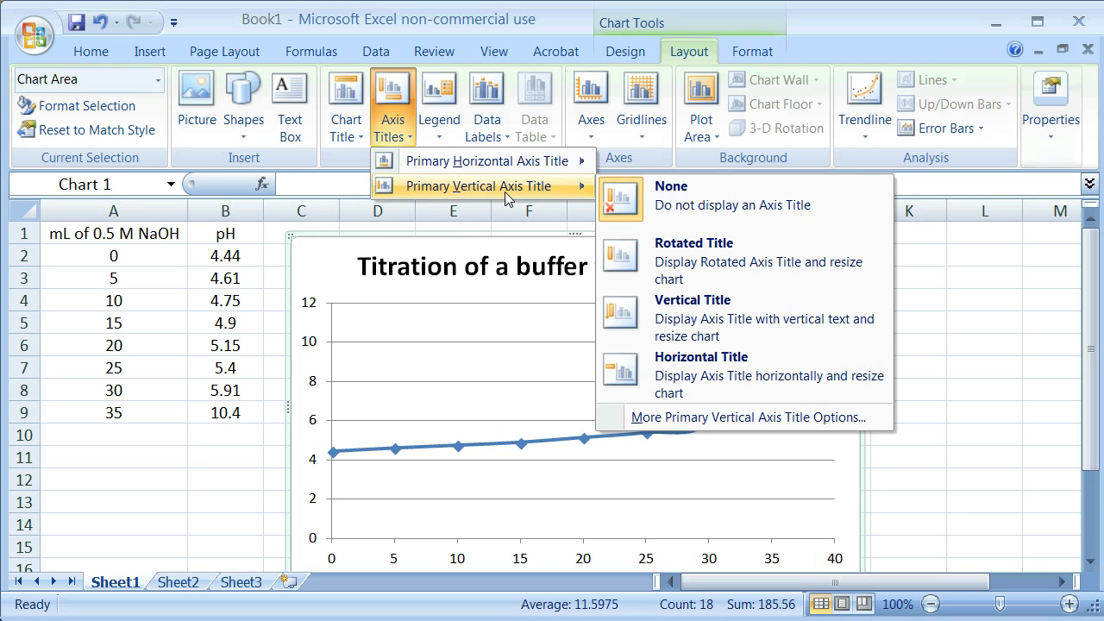
left_click(620, 363)
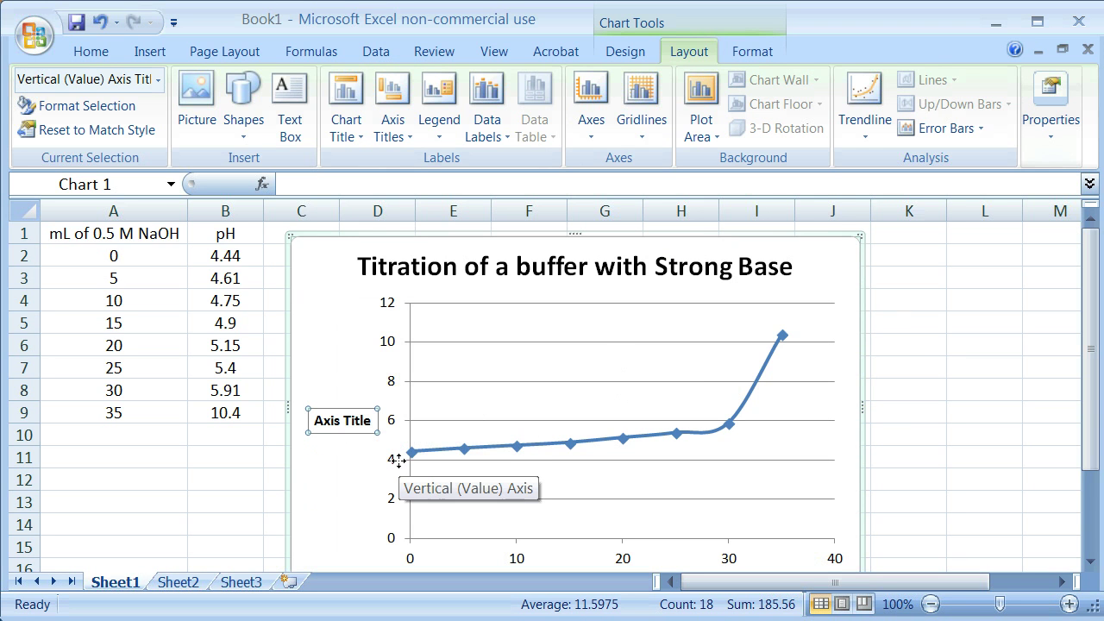
type("pH")
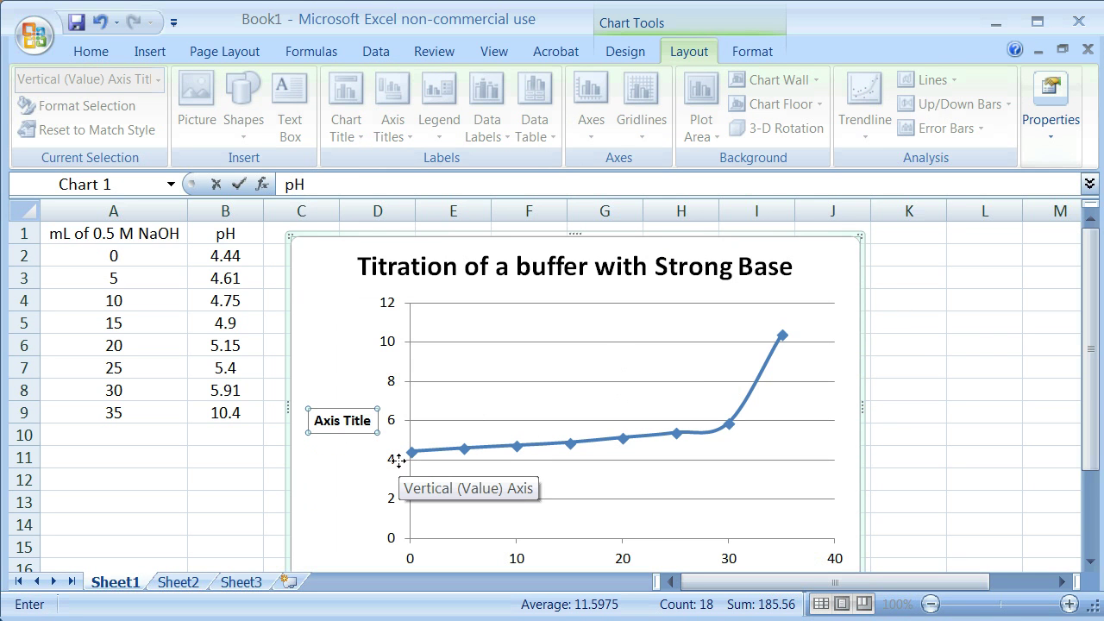
key("Return")
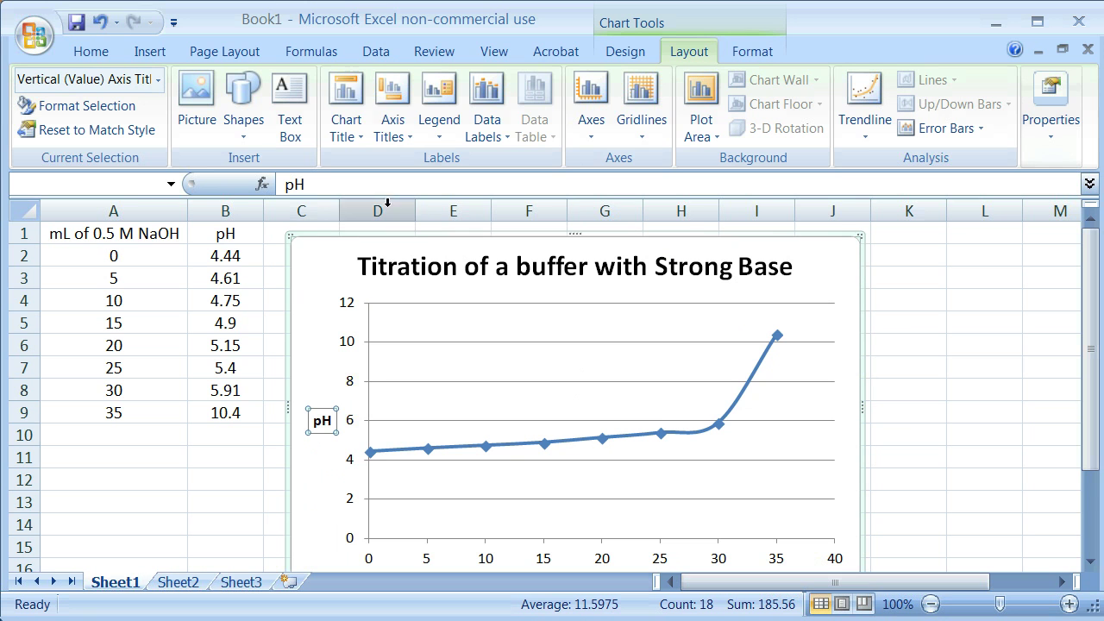
Add a horizontal axis title below the axis reading 'mL of 0.5 M NaOH'.
left_click(392, 141)
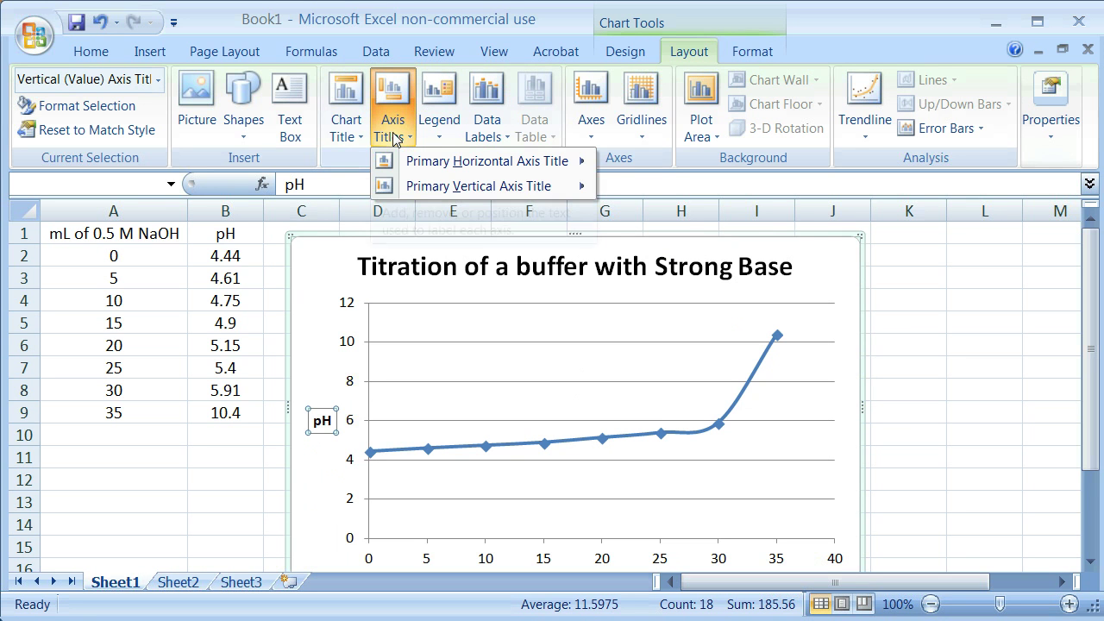
mouse_move(439, 173)
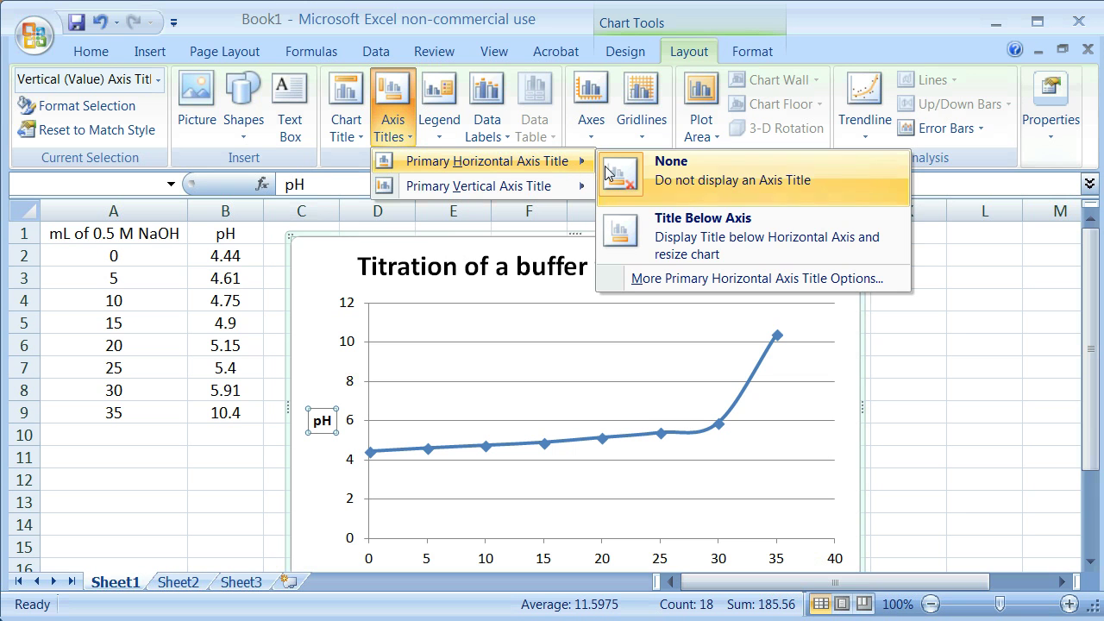
left_click(690, 228)
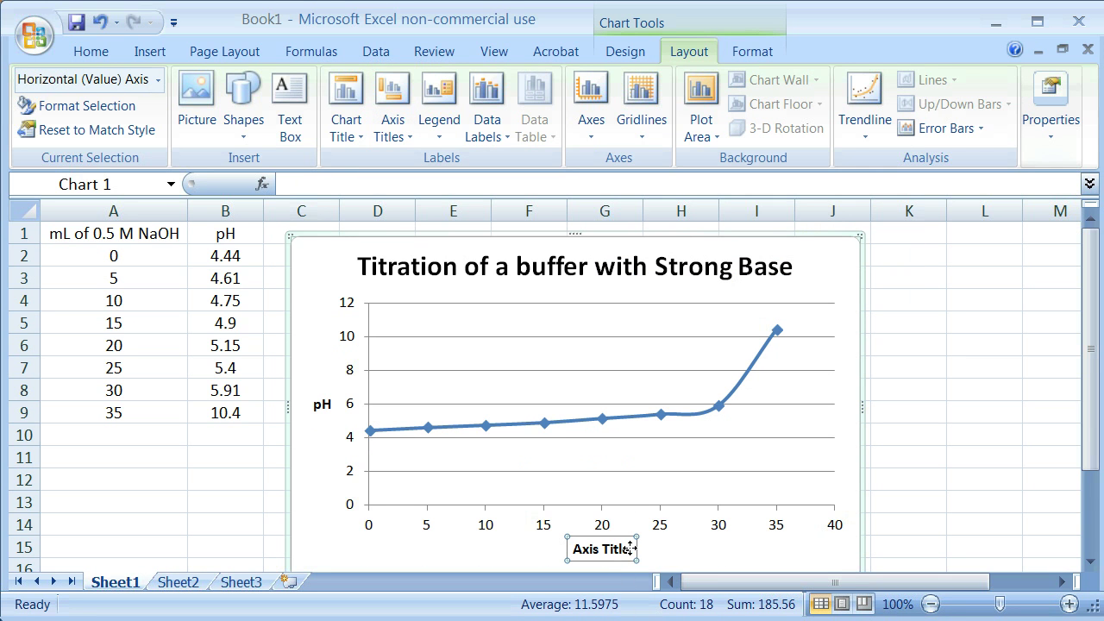
left_click(632, 550)
key("BackSpace")
key("BackSpace")
key("BackSpace")
key("BackSpace")
key("BackSpace")
key("BackSpace")
key("BackSpace")
key("BackSpace")
key("BackSpace")
key("BackSpace")
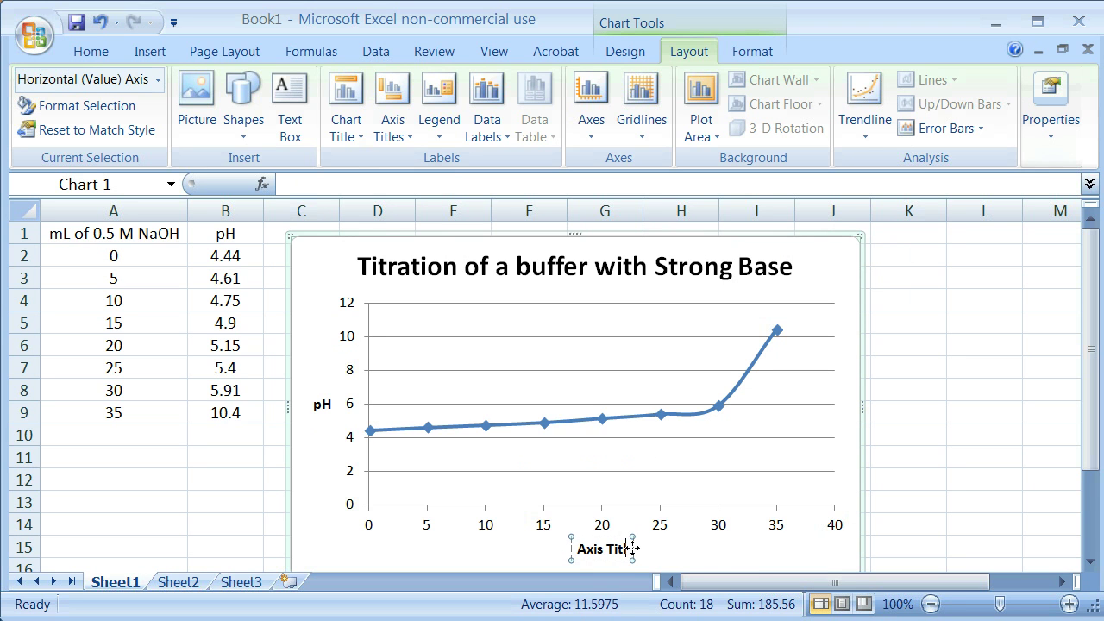
type("m")
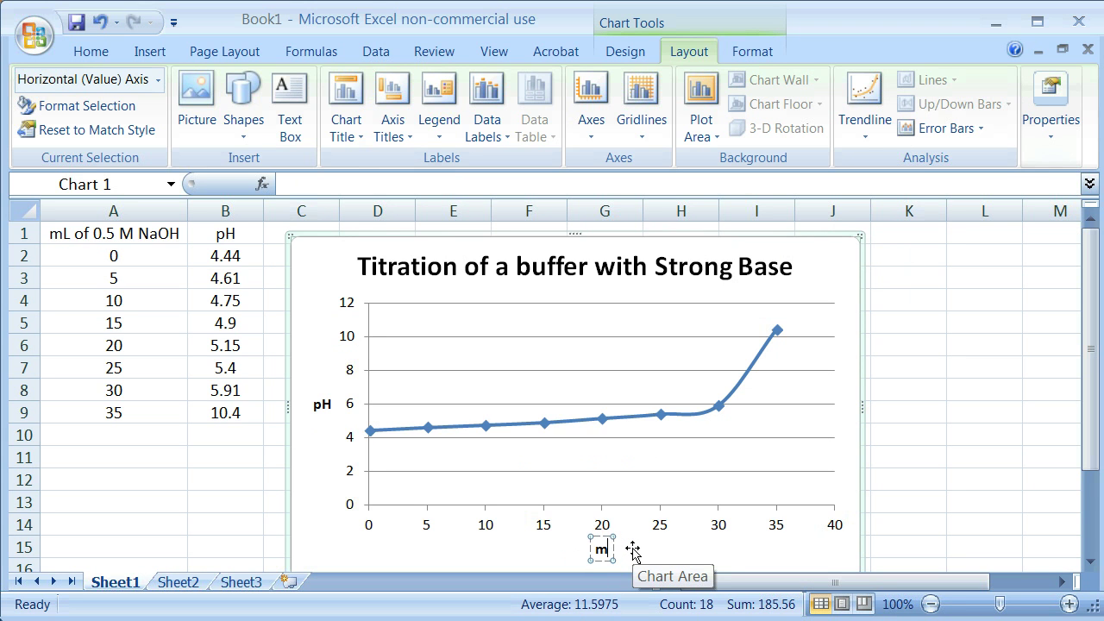
type("L of 0.5")
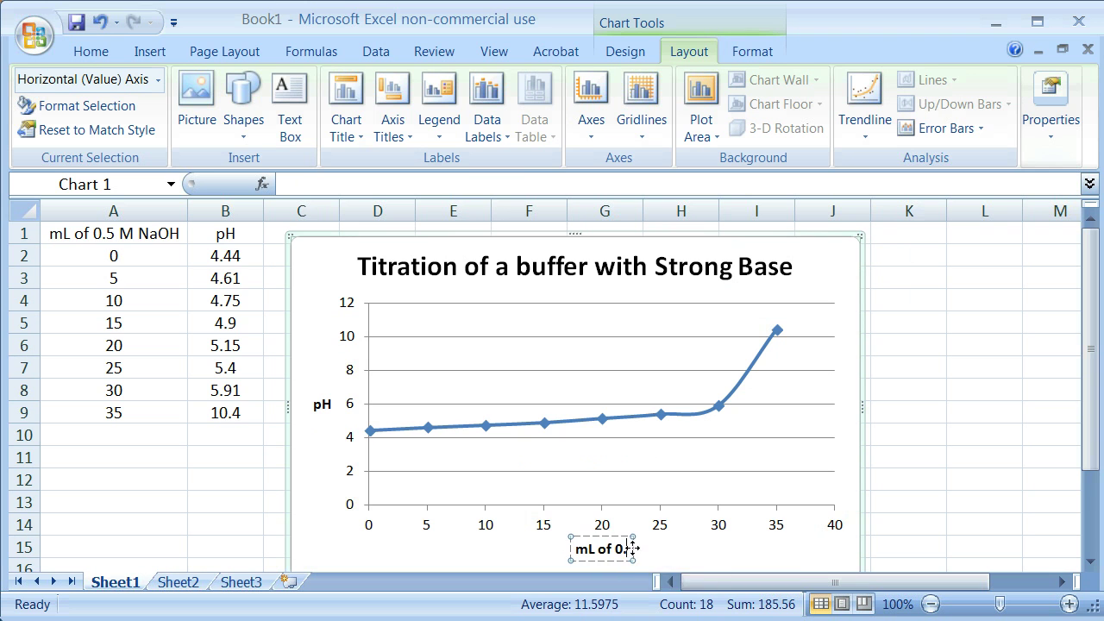
type(" M NaOH")
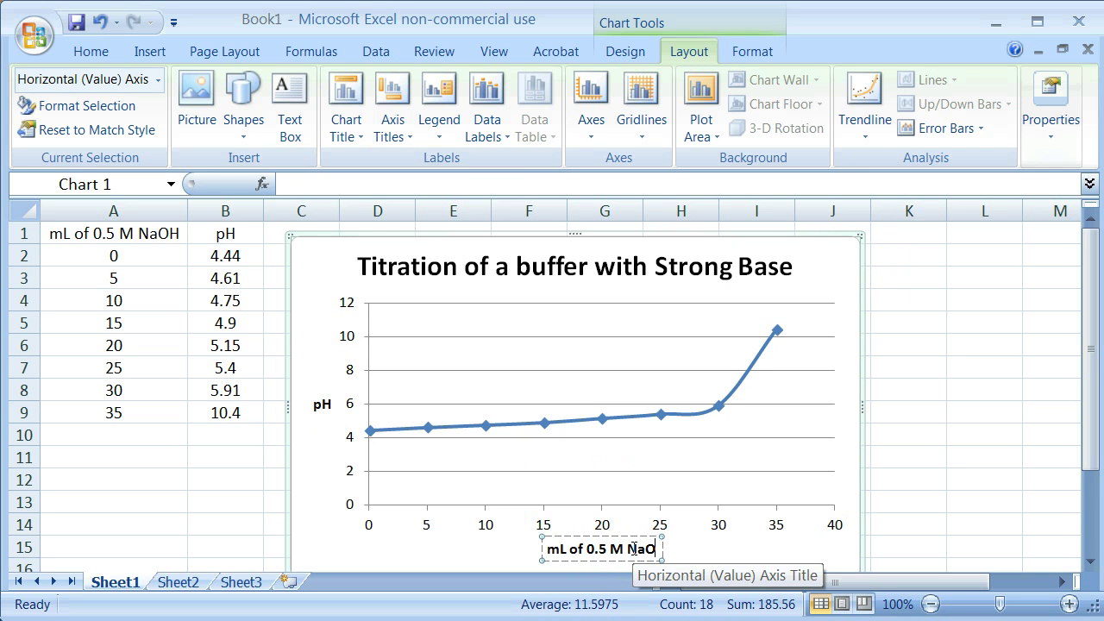
left_click(795, 538)
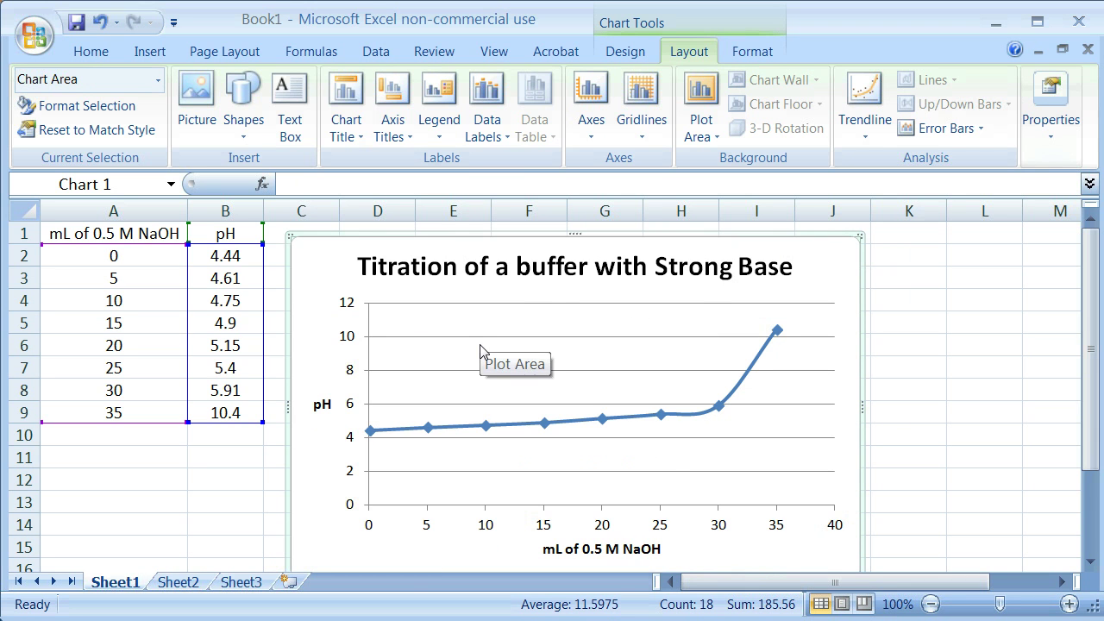
right_click(568, 385)
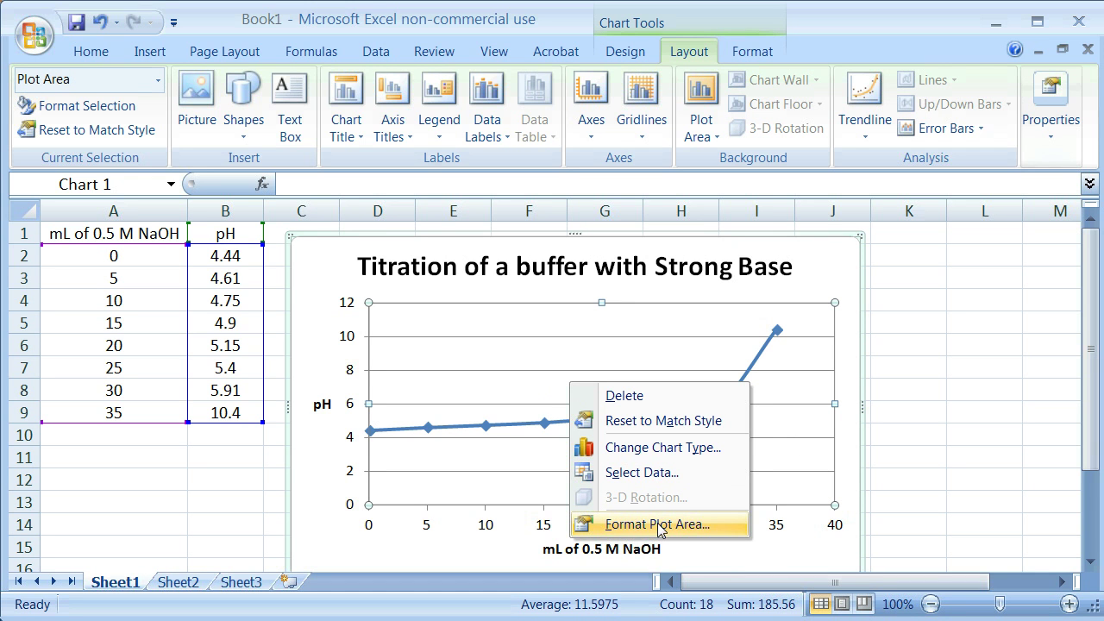
left_click(660, 526)
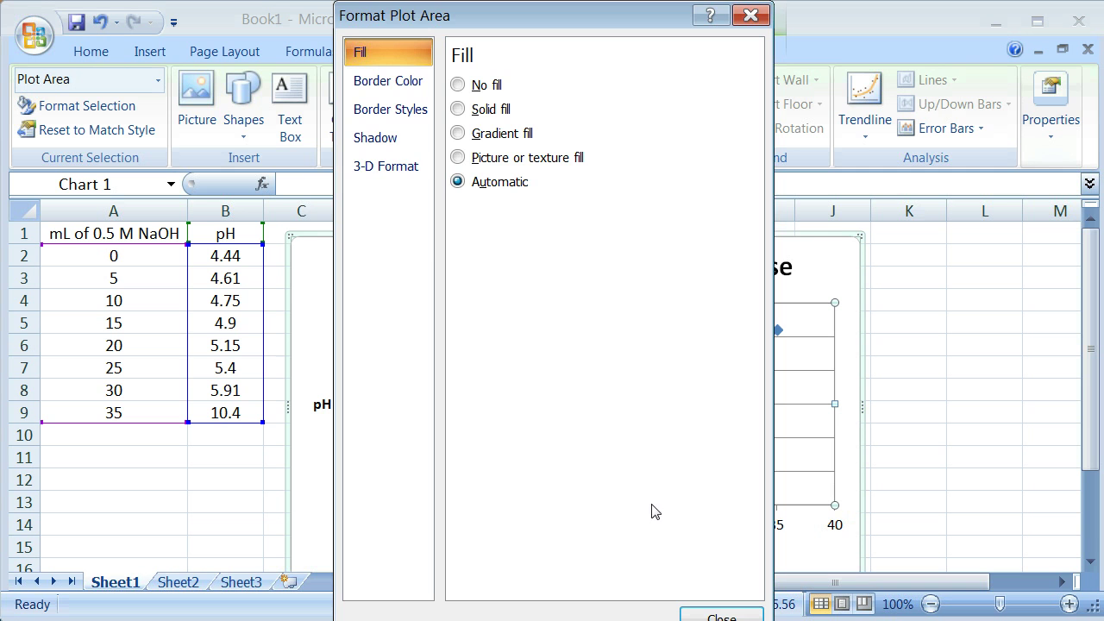
left_click(721, 616)
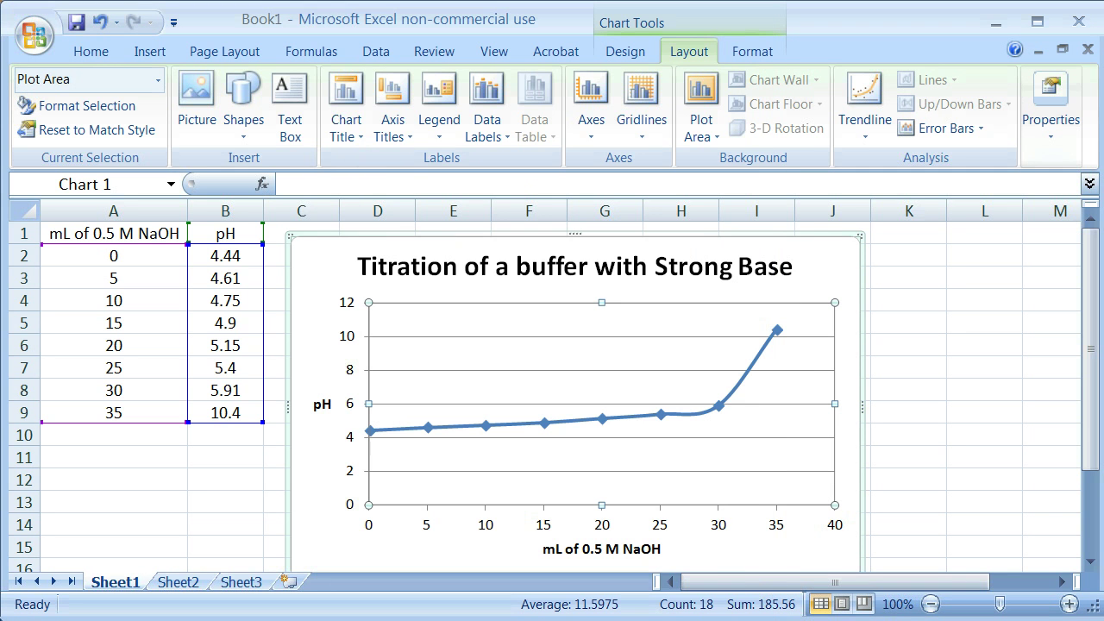
right_click(642, 414)
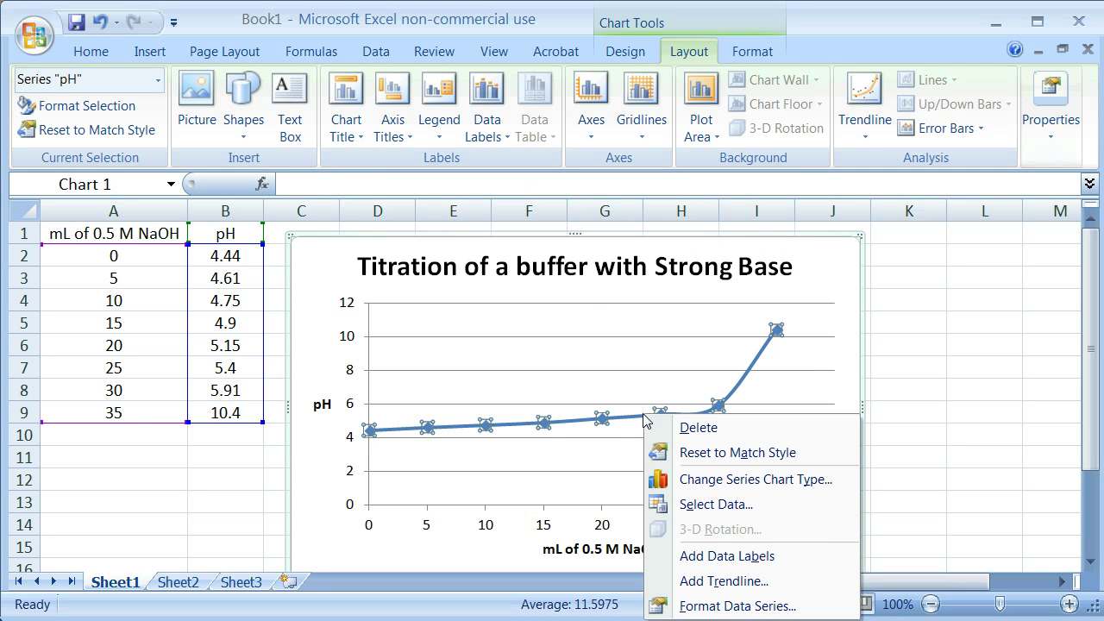
left_click(733, 608)
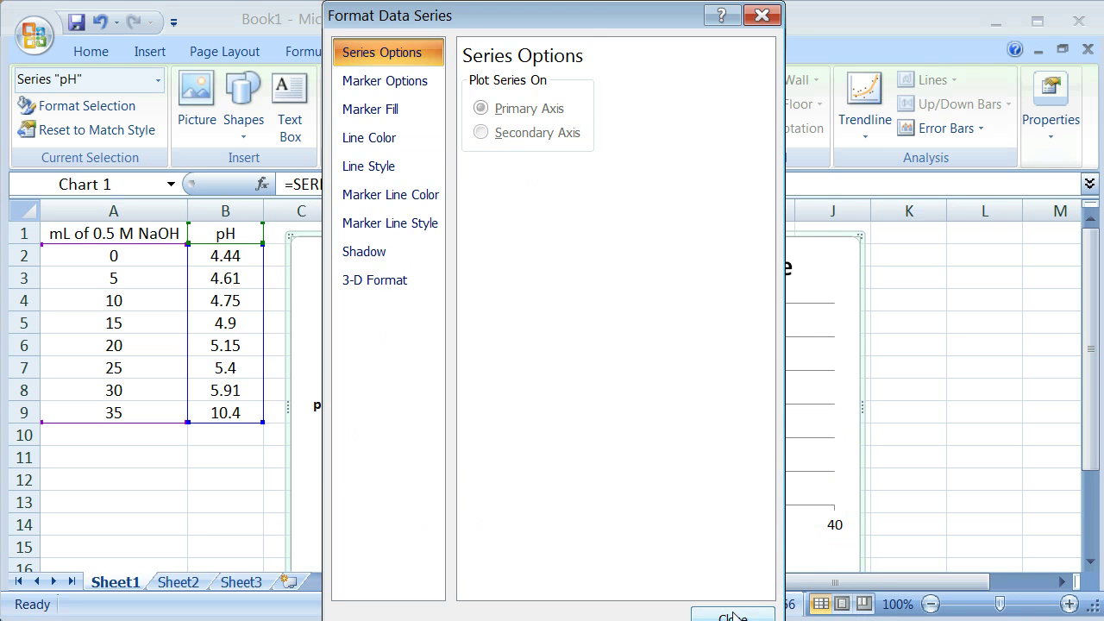
left_click(371, 138)
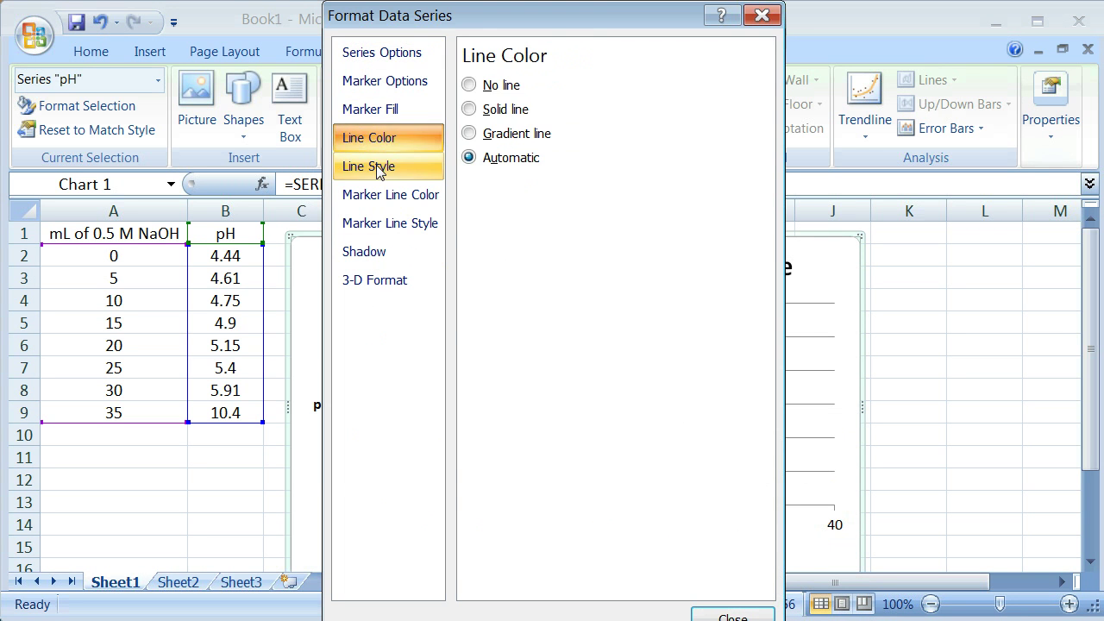
left_click(376, 165)
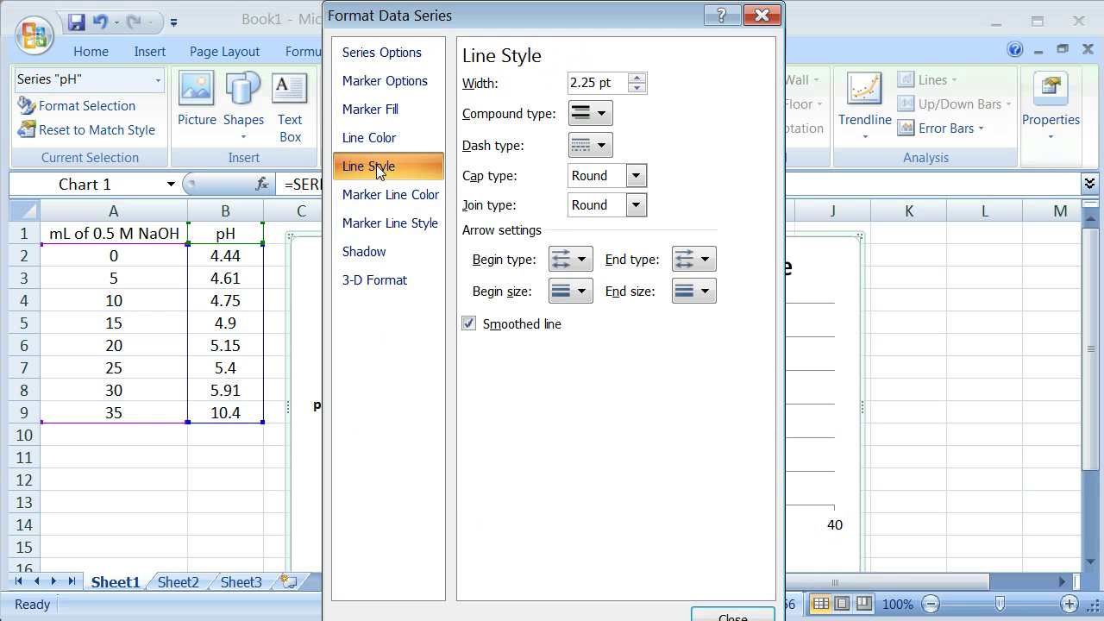
left_click(733, 616)
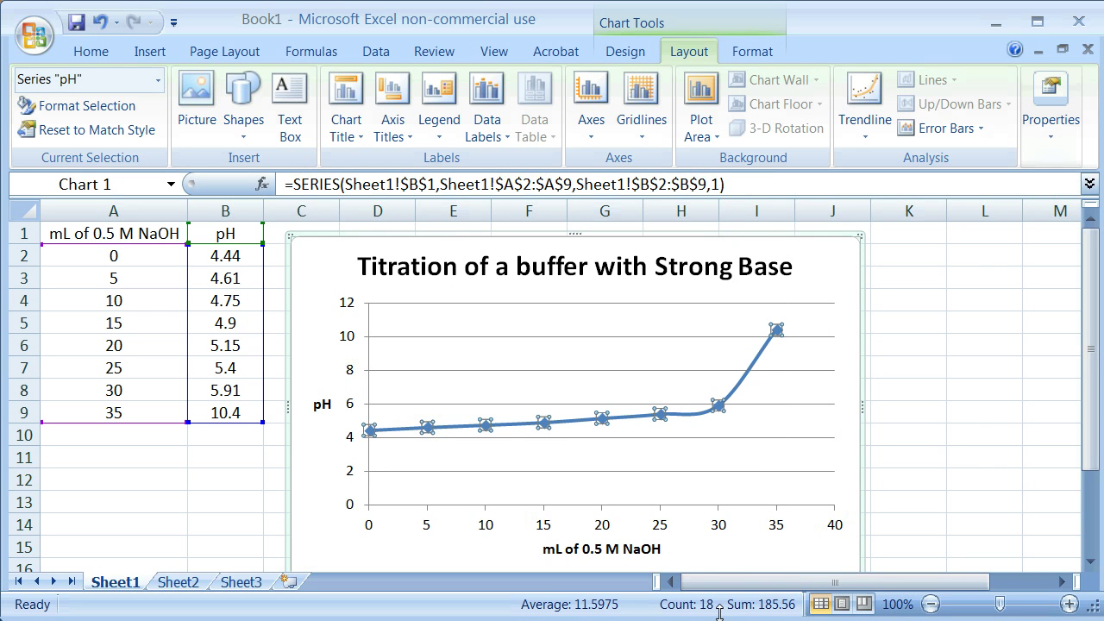
Copy the whole titration chart from the Excel workbook to the clipboard.
right_click(718, 562)
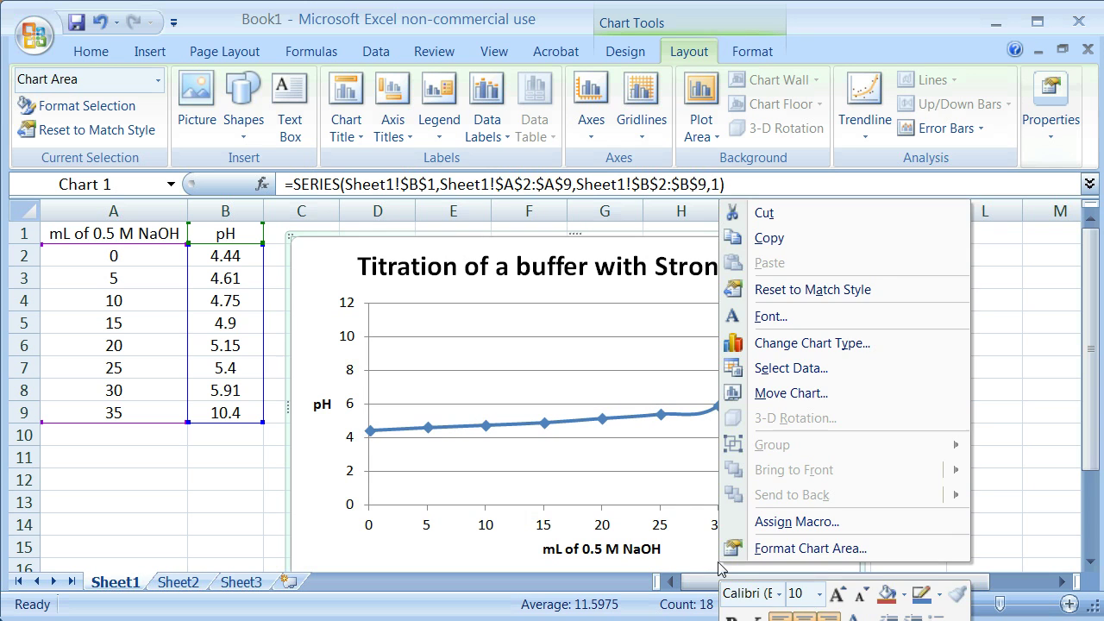
left_click(536, 568)
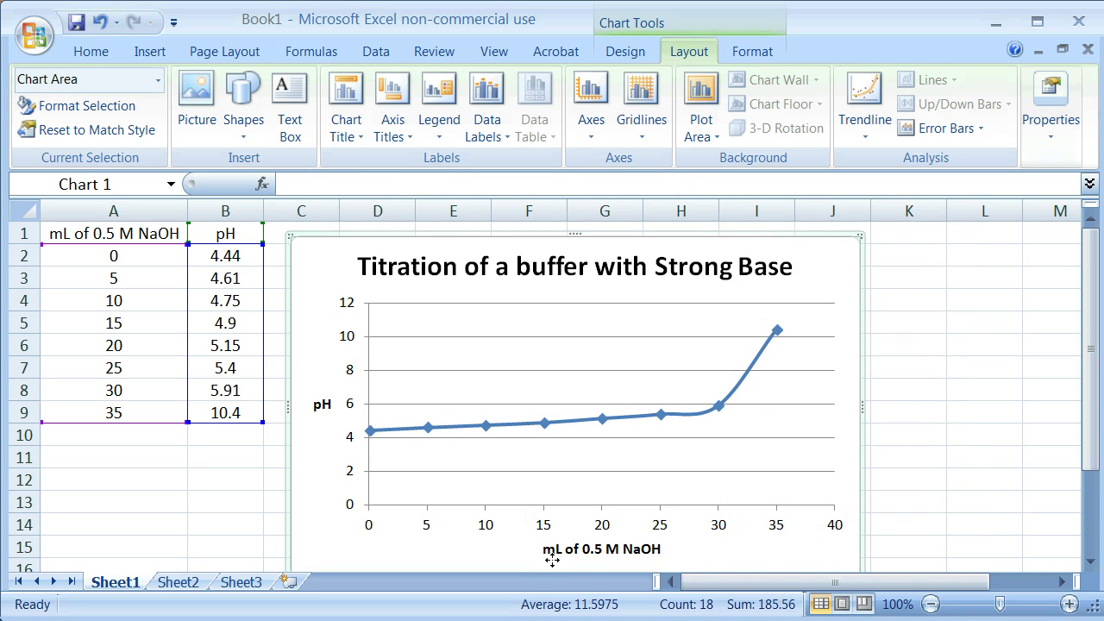
right_click(735, 560)
key("Escape")
right_click(712, 552)
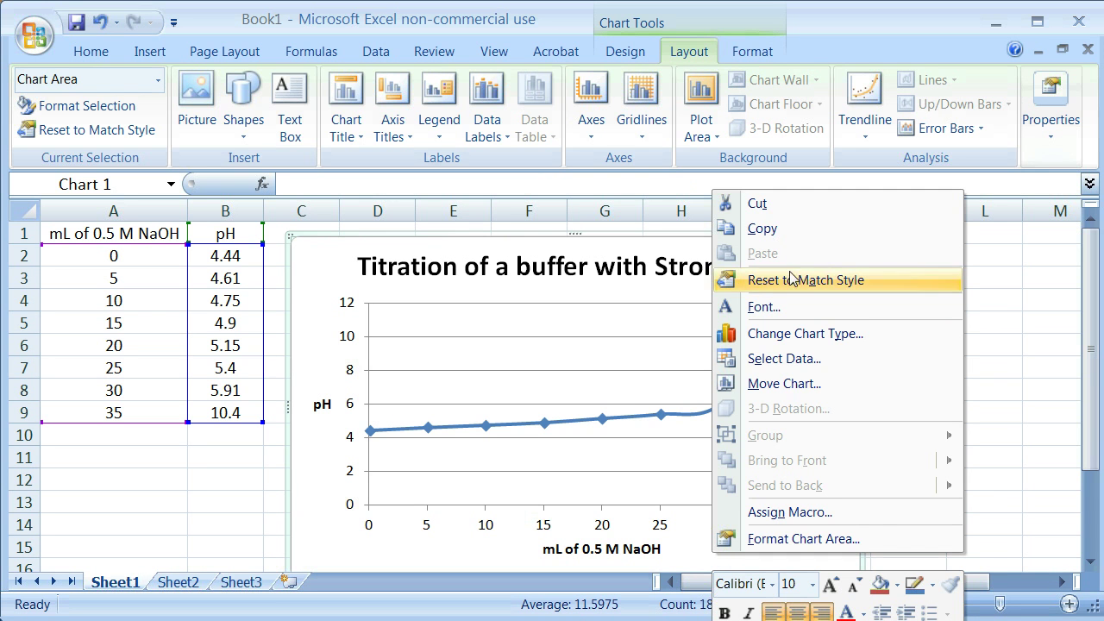
left_click(778, 226)
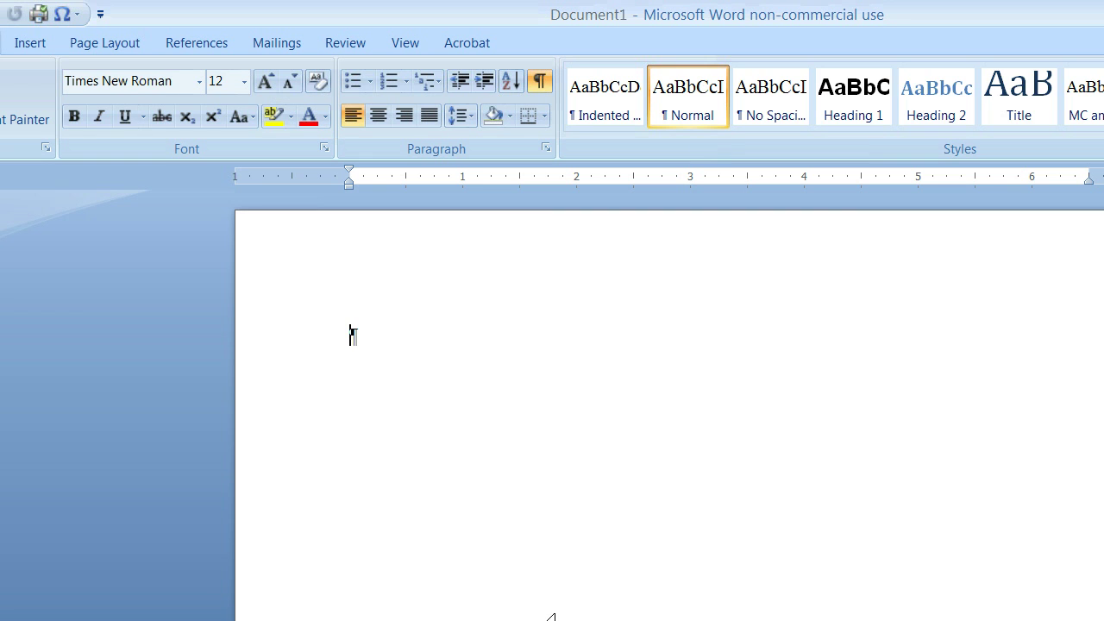
Add an empty line in Document1 and paste the titration chart below it.
key("Return")
right_click(380, 359)
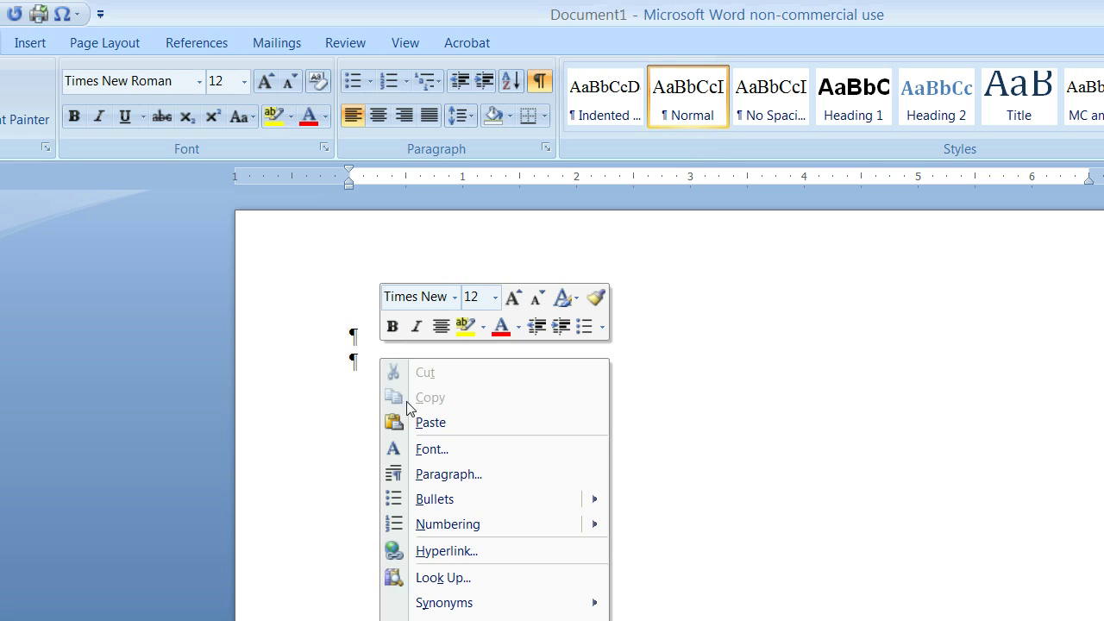
left_click(461, 429)
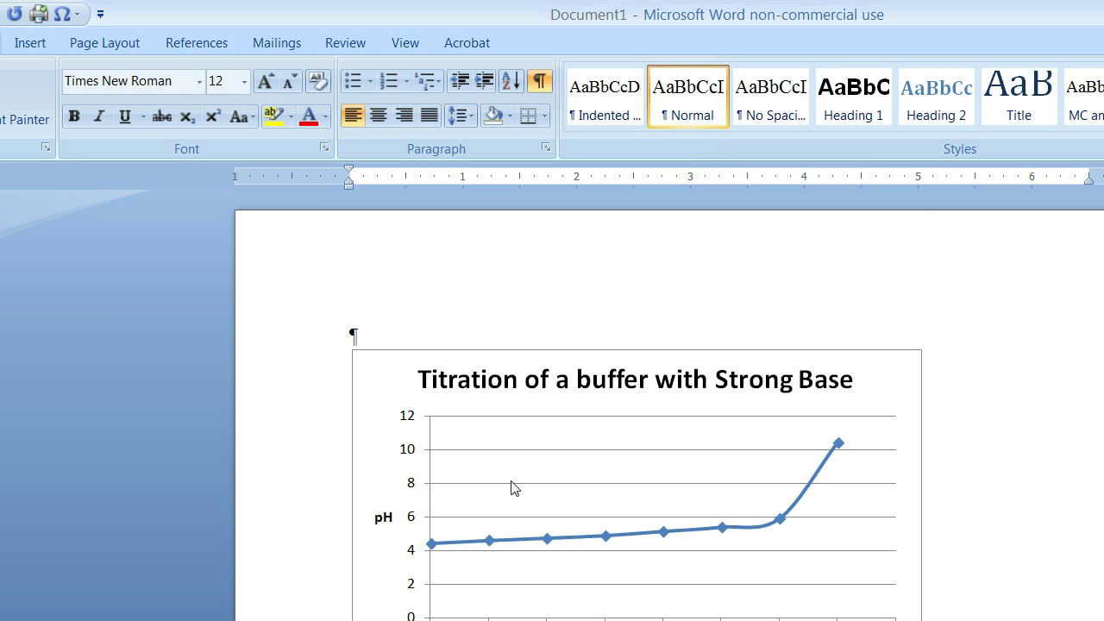